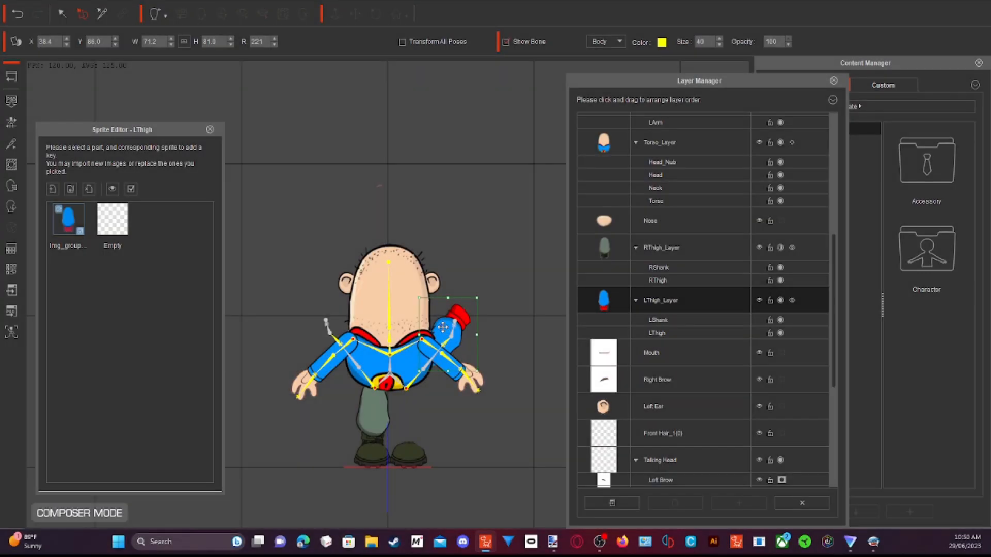
# Move the LThigh sprite closer to the torso and rotate it to 214
pyautogui.moveTo(437, 321); pyautogui.dragTo(434, 325)
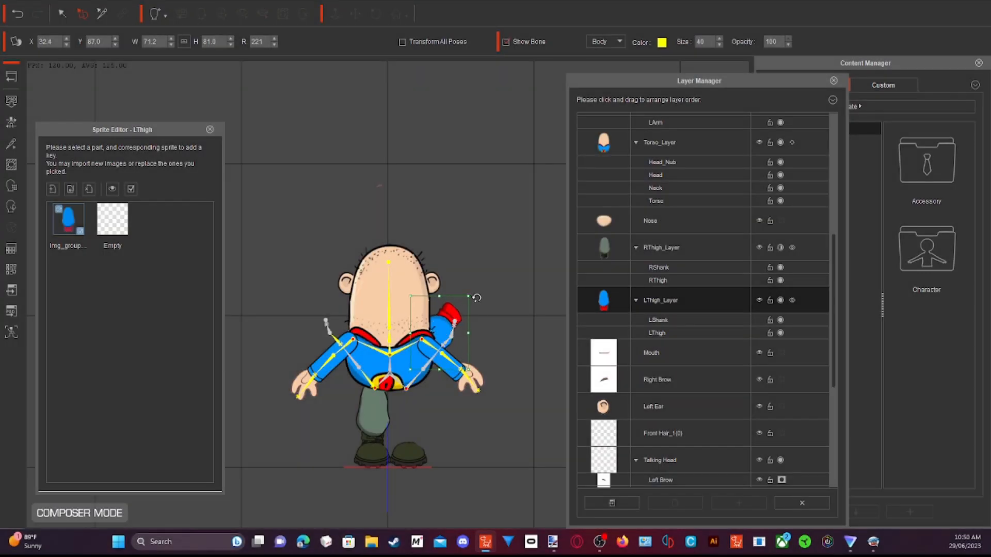
pyautogui.moveTo(476, 298); pyautogui.dragTo(440, 323)
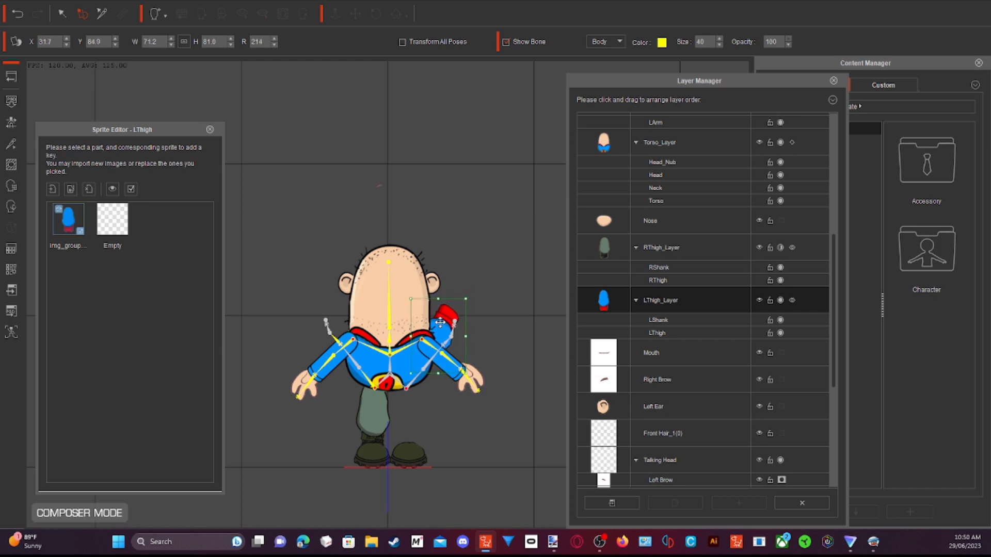
# Edit the left thigh's bones, moving the upper joints inward to line up with the blue LThigh sprite
pyautogui.click(101, 15)
pyautogui.click(404, 391)
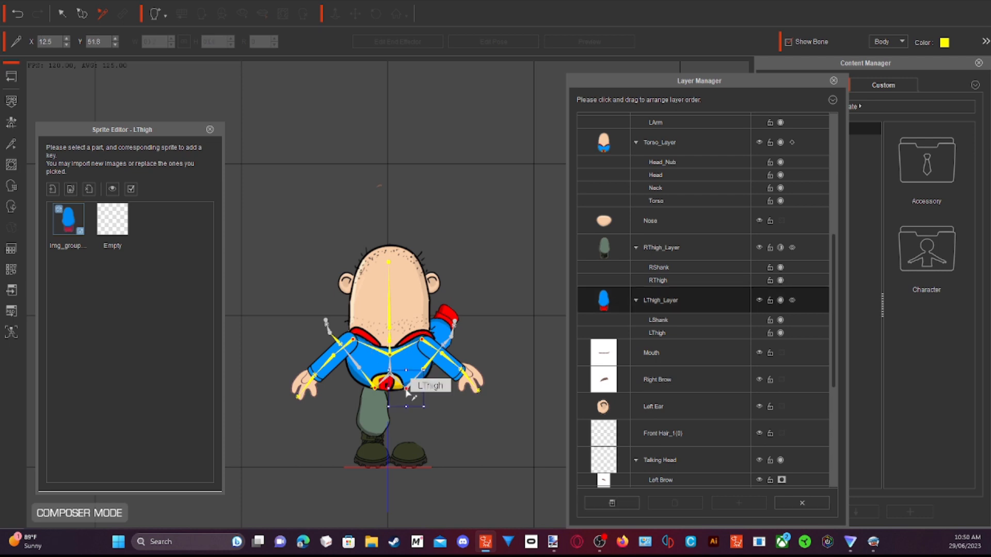
pyautogui.moveTo(426, 370); pyautogui.dragTo(421, 366)
pyautogui.click(453, 341)
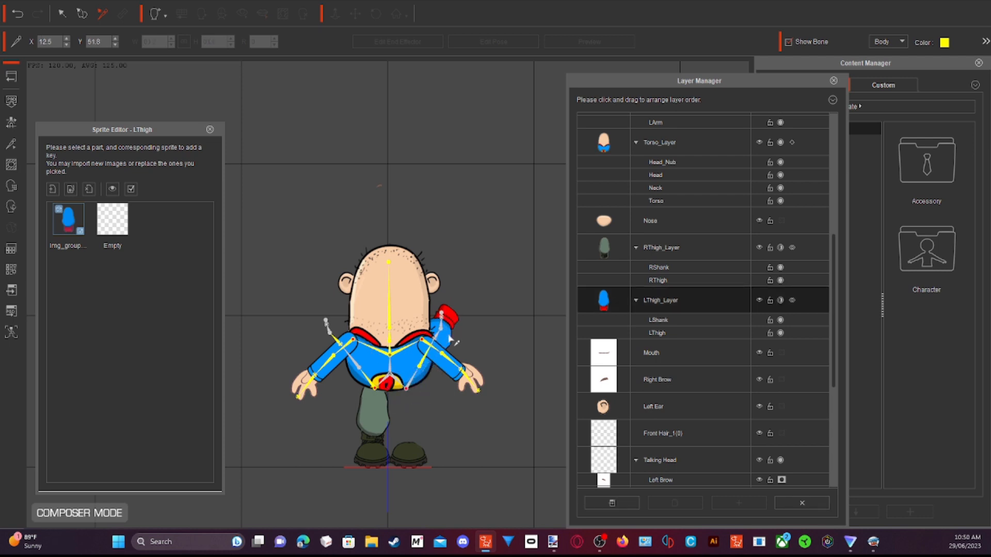
pyautogui.click(61, 14)
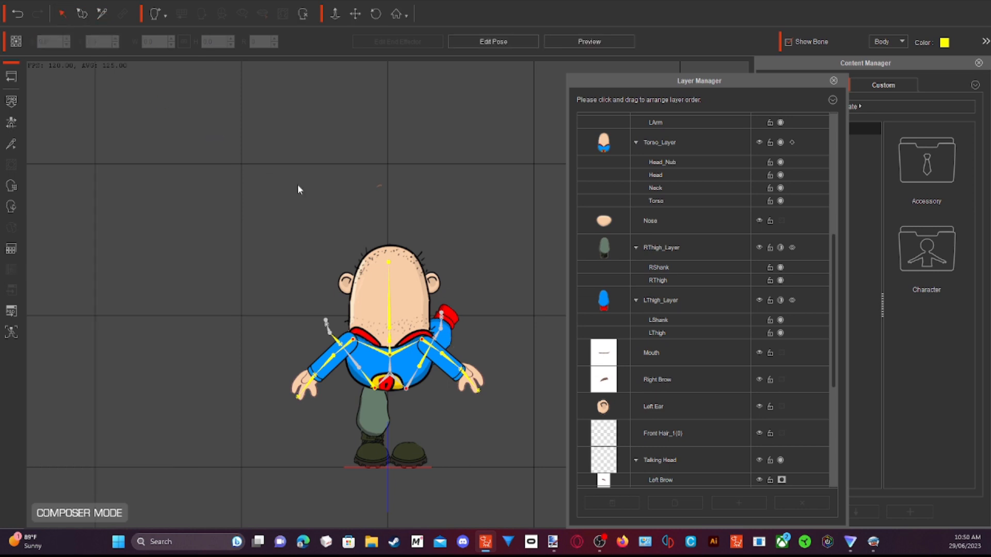
# Stretch the LThigh sprite to a height of 105.5, shift it inward behind the torso and adjust its angle
pyautogui.click(451, 316)
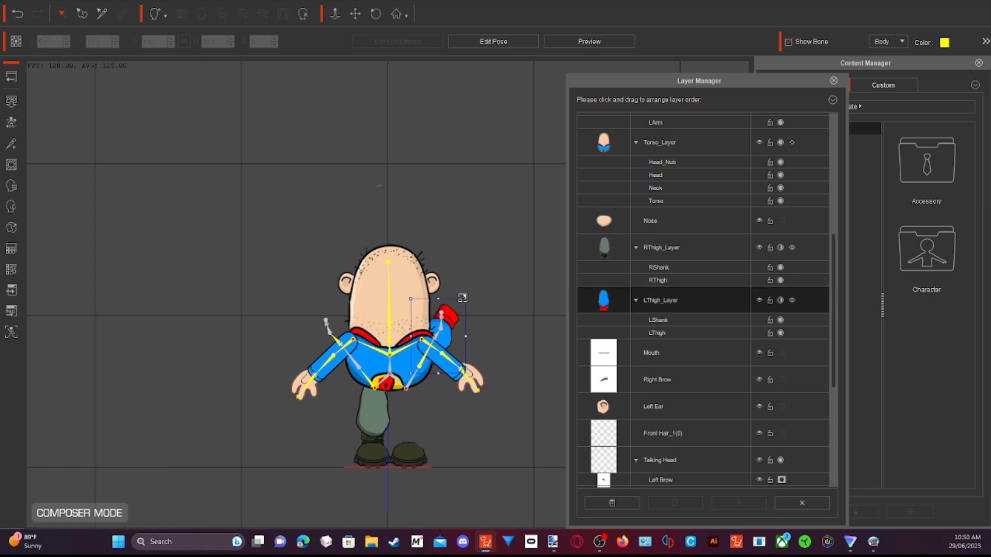
pyautogui.moveTo(439, 298); pyautogui.dragTo(442, 281)
pyautogui.hotkey('ctrl', 'z')
pyautogui.doubleClick(448, 316)
pyautogui.moveTo(438, 300); pyautogui.dragTo(438, 287)
pyautogui.moveTo(446, 331); pyautogui.dragTo(436, 336)
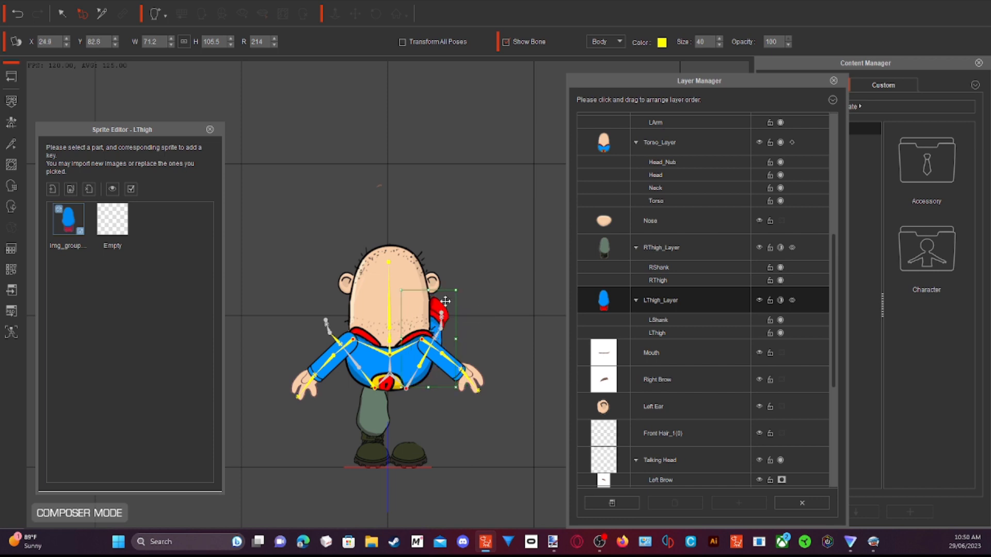
pyautogui.moveTo(458, 285); pyautogui.dragTo(452, 308)
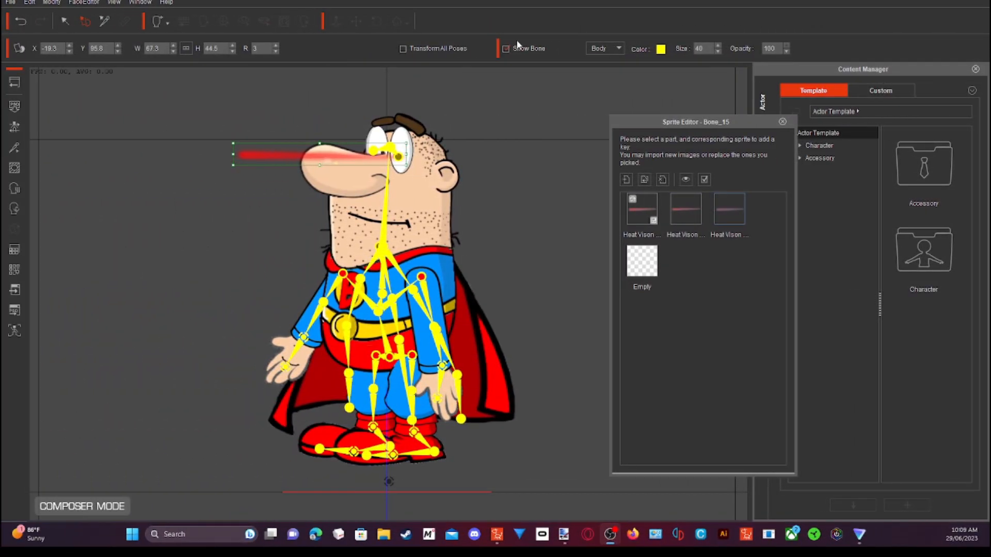
# Nudge the heat vision beam sprite on Bone_15 and pick the third Heat Vison sprite
pyautogui.click(398, 156)
pyautogui.moveTo(398, 156); pyautogui.dragTo(397, 155)
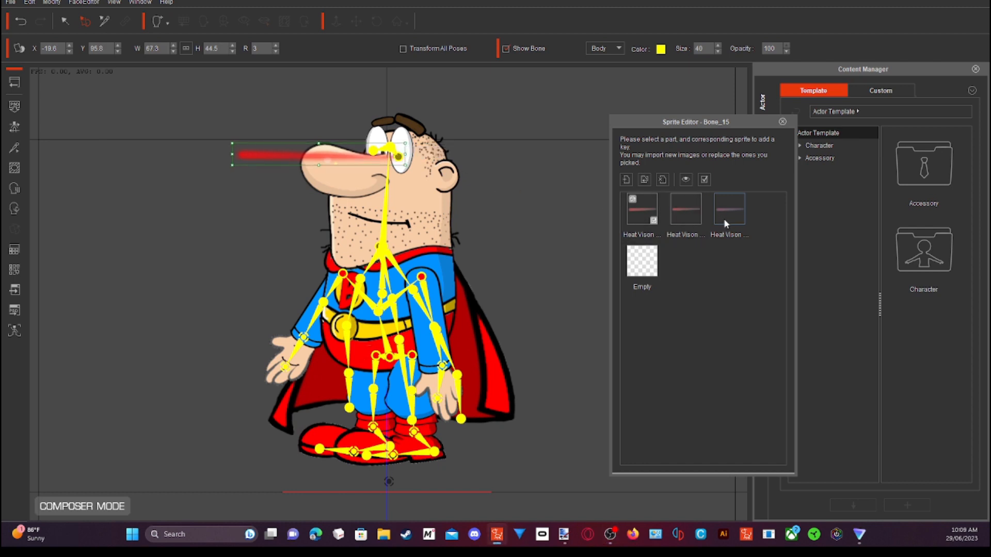
pyautogui.doubleClick(741, 235)
pyautogui.click(749, 235)
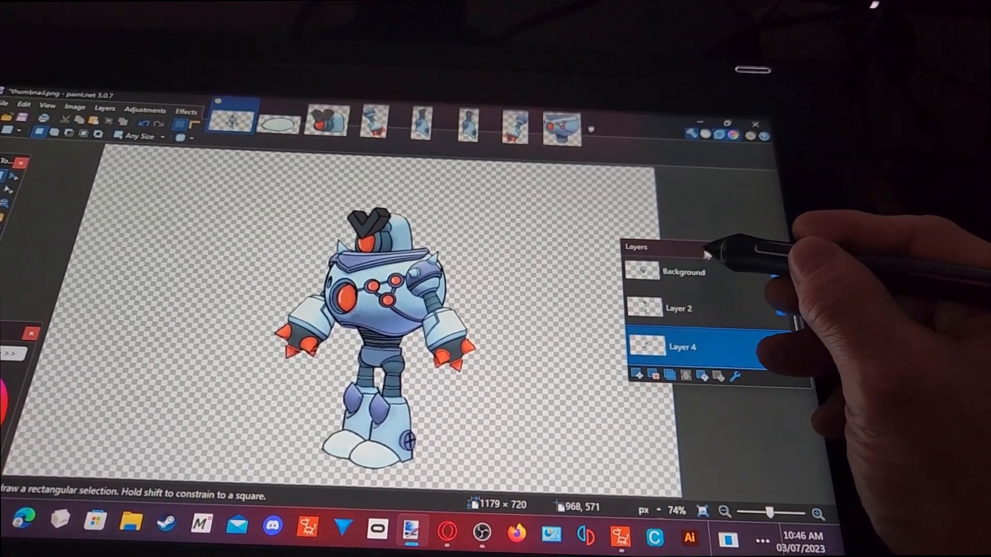
# In paint.net, move the Layers window beside the robot and toggle the visibility of each layer to examine which body parts it holds
pyautogui.moveTo(707, 253); pyautogui.dragTo(609, 233)
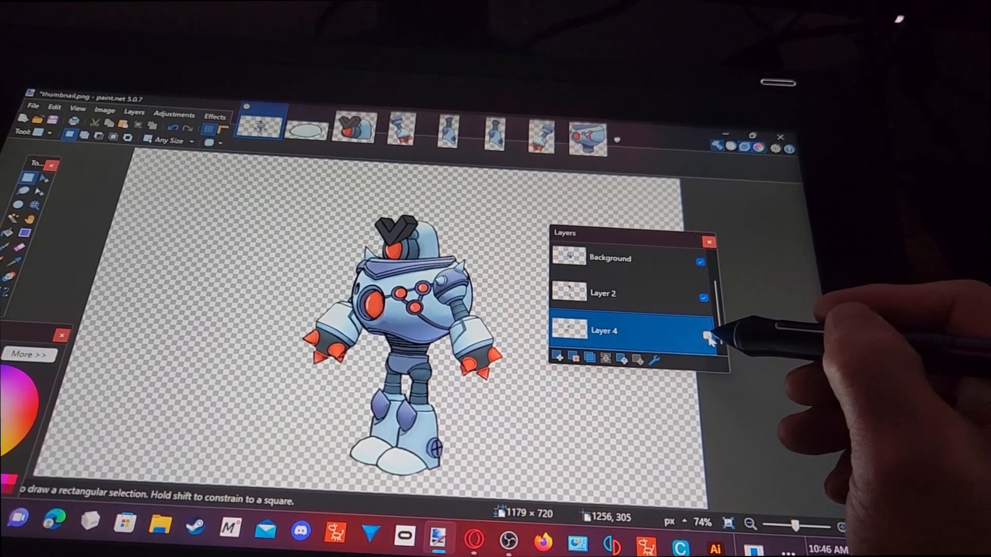
pyautogui.click(707, 333)
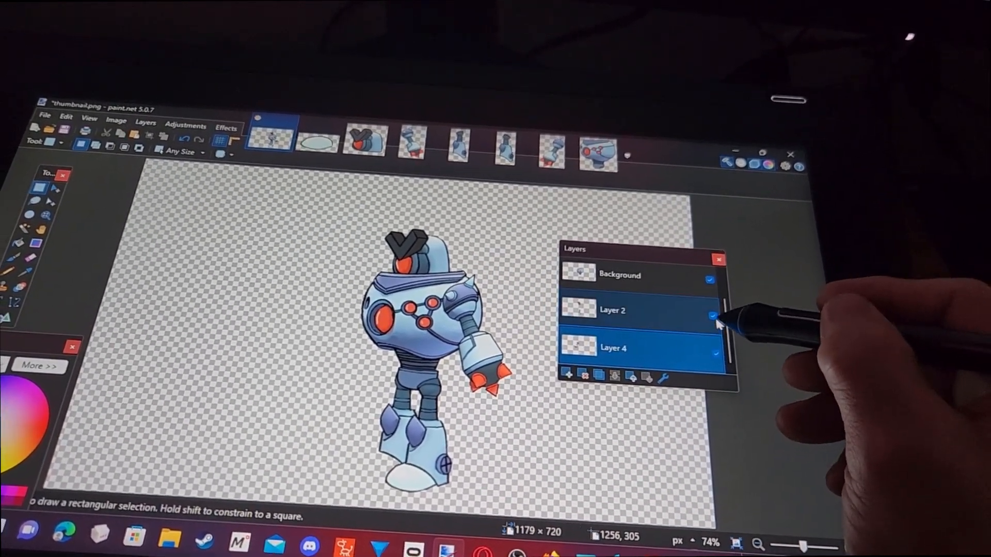
pyautogui.click(710, 348)
pyautogui.click(708, 311)
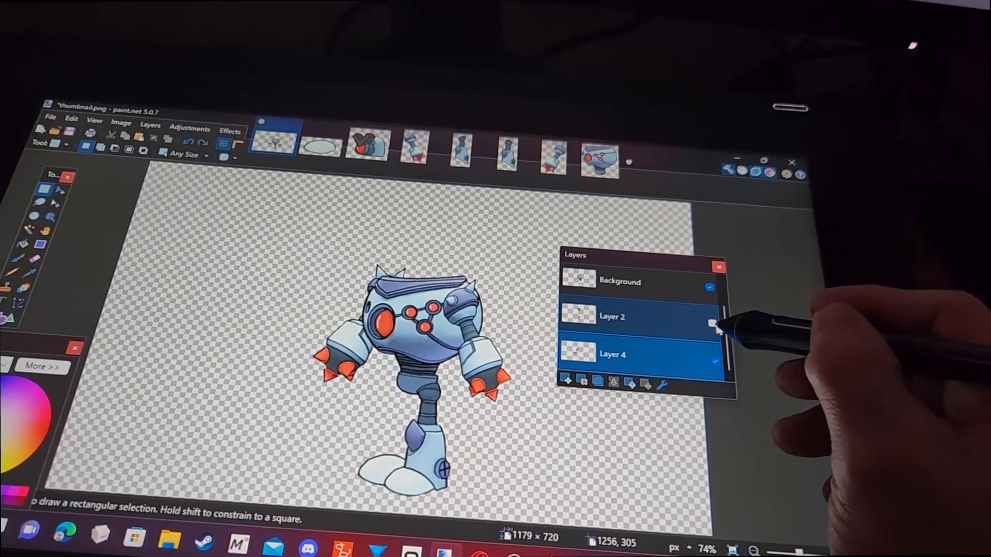
pyautogui.click(713, 324)
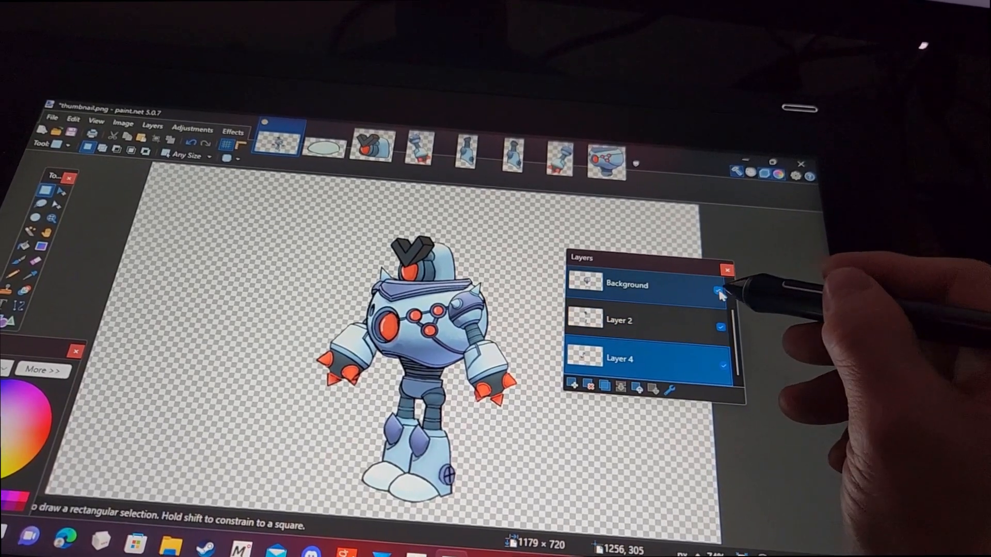
pyautogui.click(719, 292)
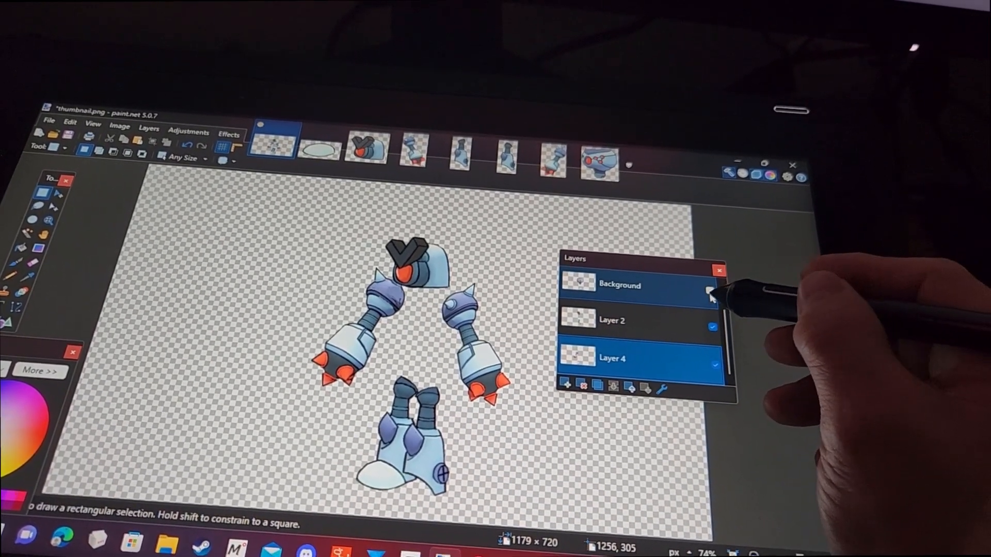
pyautogui.click(719, 292)
pyautogui.moveTo(725, 320); pyautogui.dragTo(720, 298)
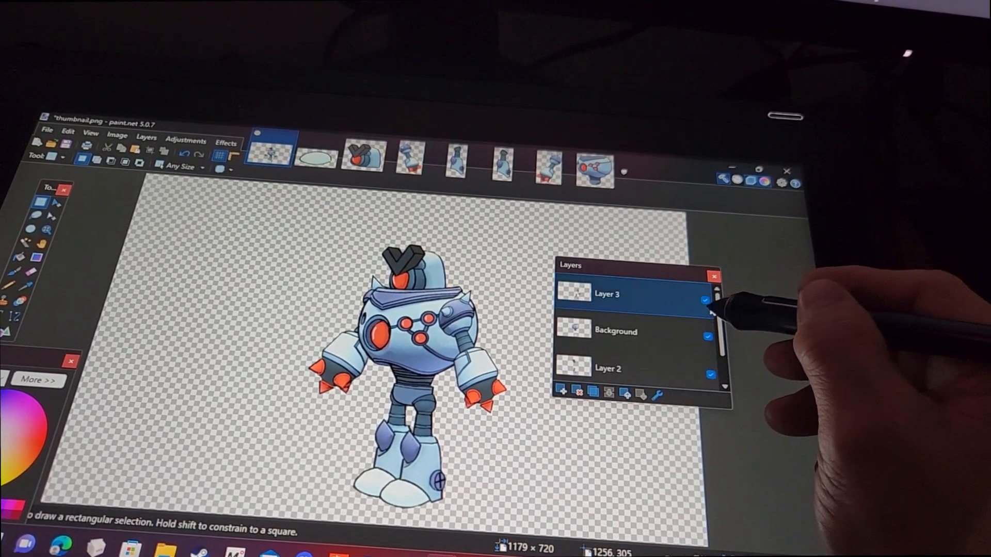
pyautogui.click(713, 306)
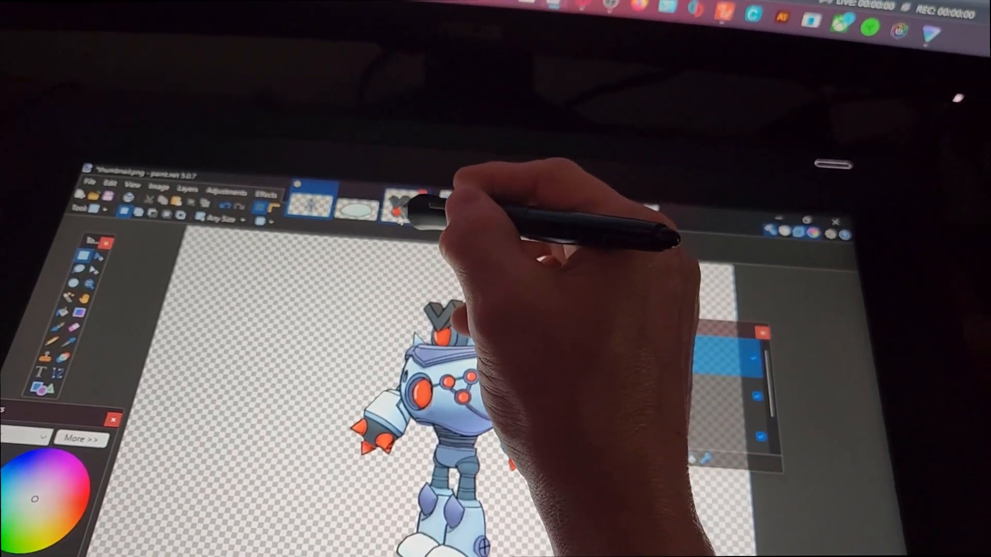
# Look through the separate robot part images: head, left arm, left leg, right leg, right arm and torso
pyautogui.click(438, 208)
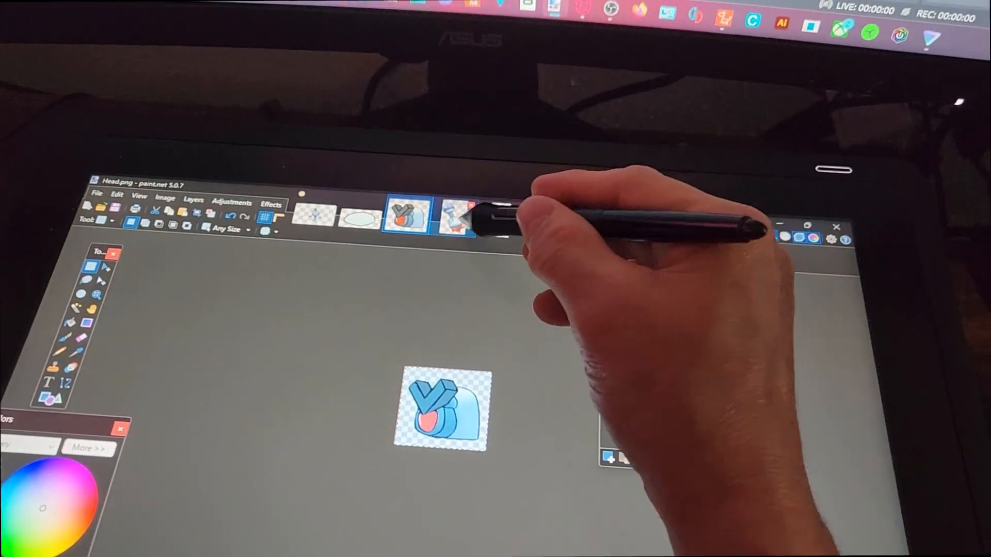
pyautogui.click(456, 199)
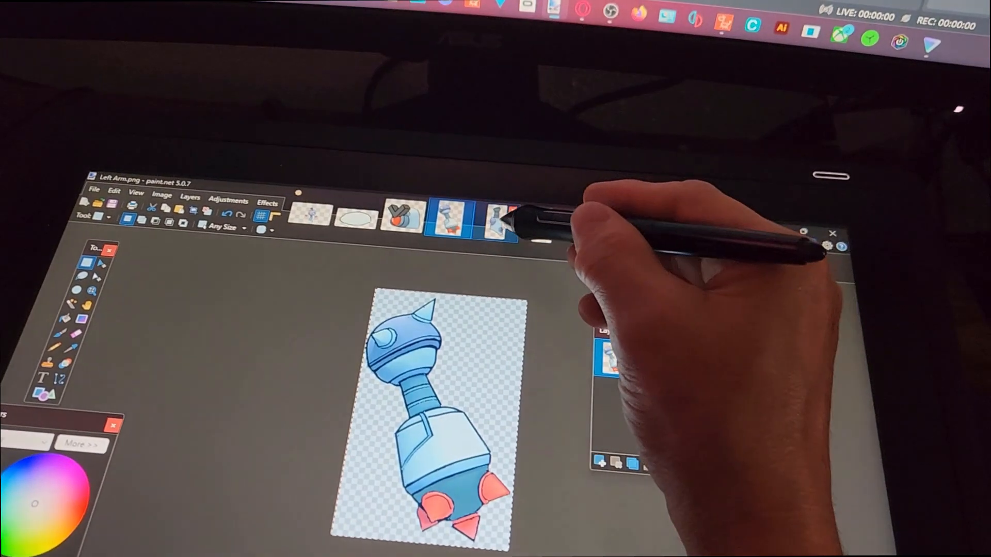
pyautogui.click(492, 210)
pyautogui.click(494, 220)
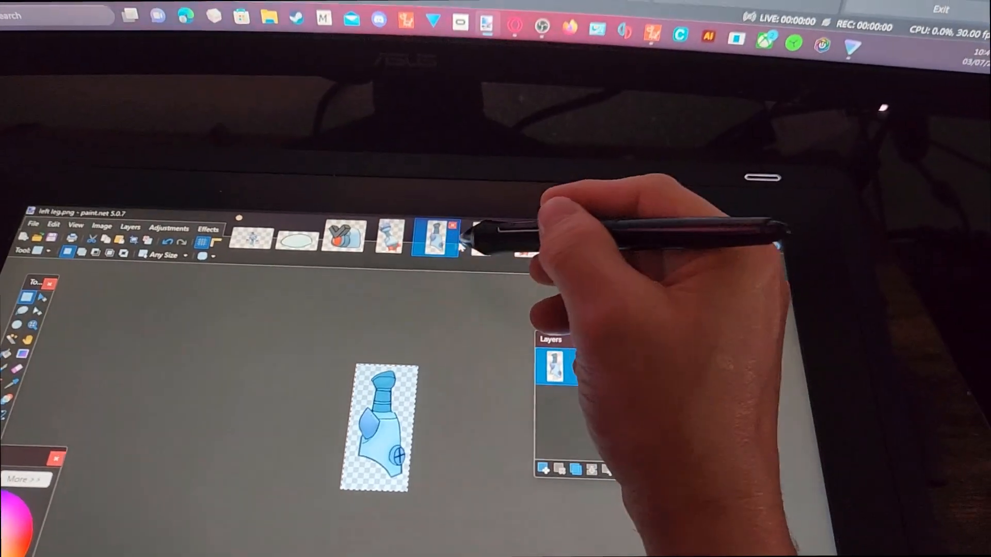
pyautogui.click(483, 238)
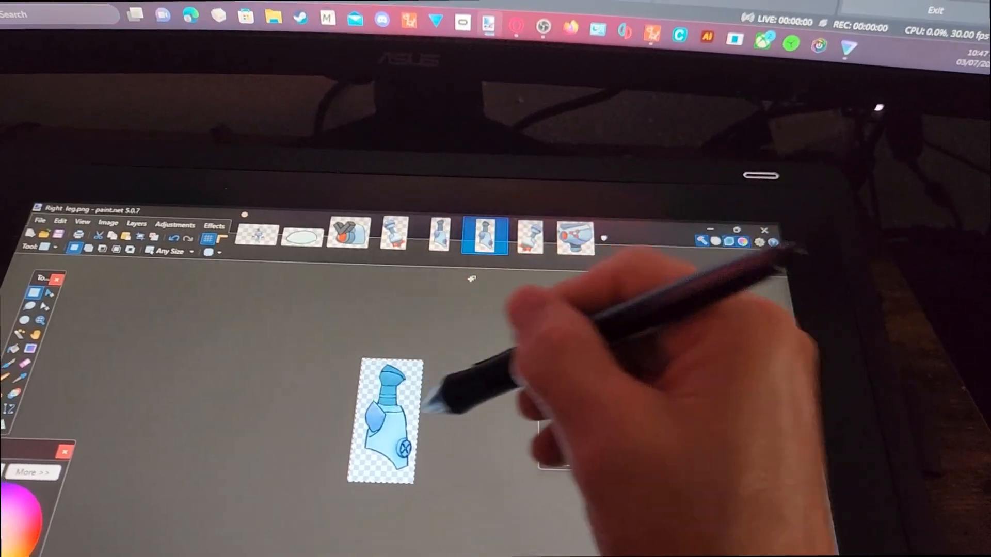
pyautogui.click(531, 245)
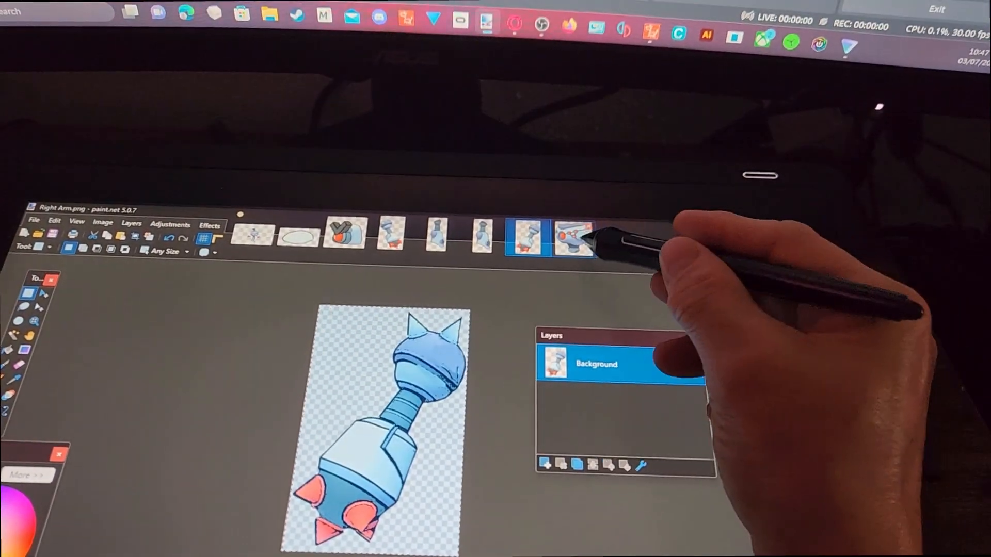
pyautogui.click(568, 211)
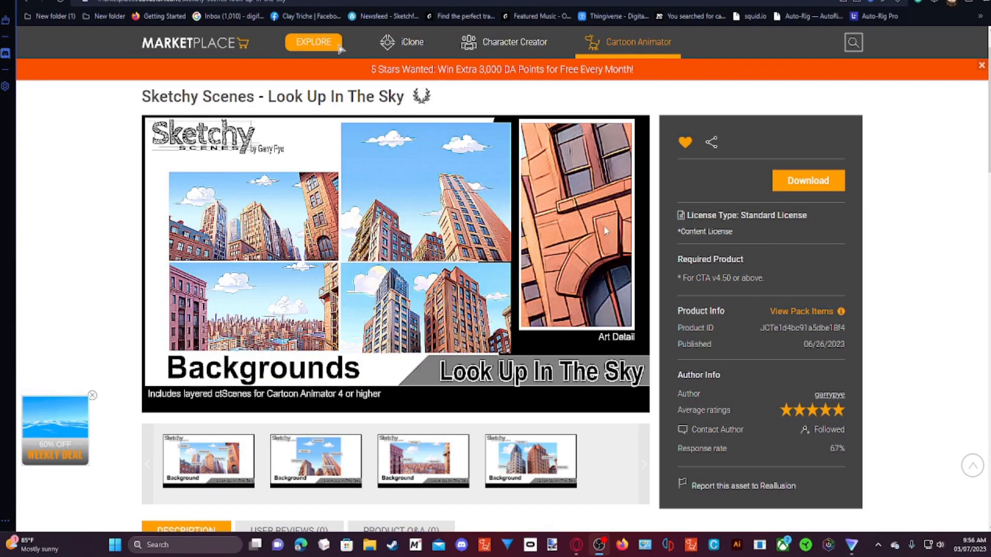
# Review the Sketchy Scenes - Look Up In The Sky marketplace page and view its second, fourth and third background previews enlarged
pyautogui.scroll(-2, 606, 231)
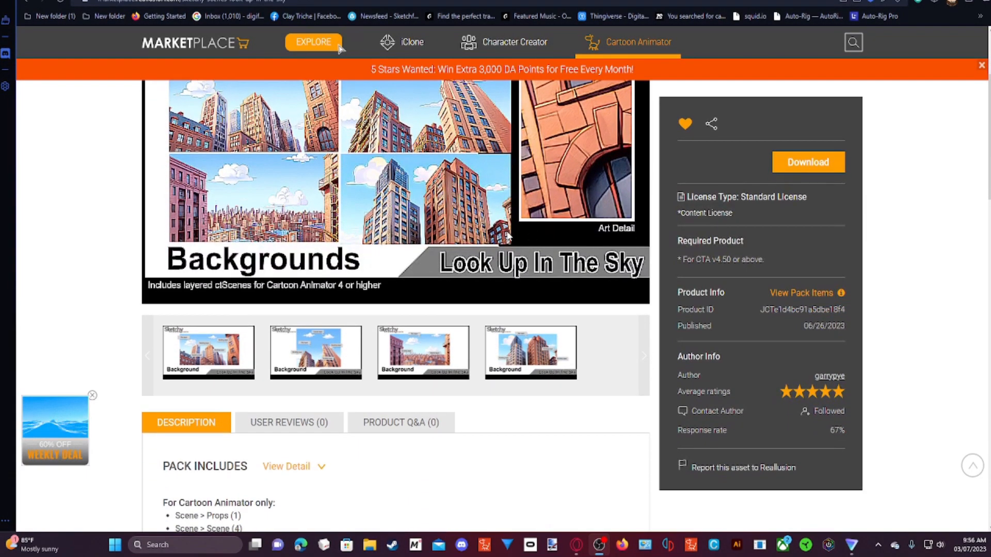
pyautogui.scroll(1, 508, 237)
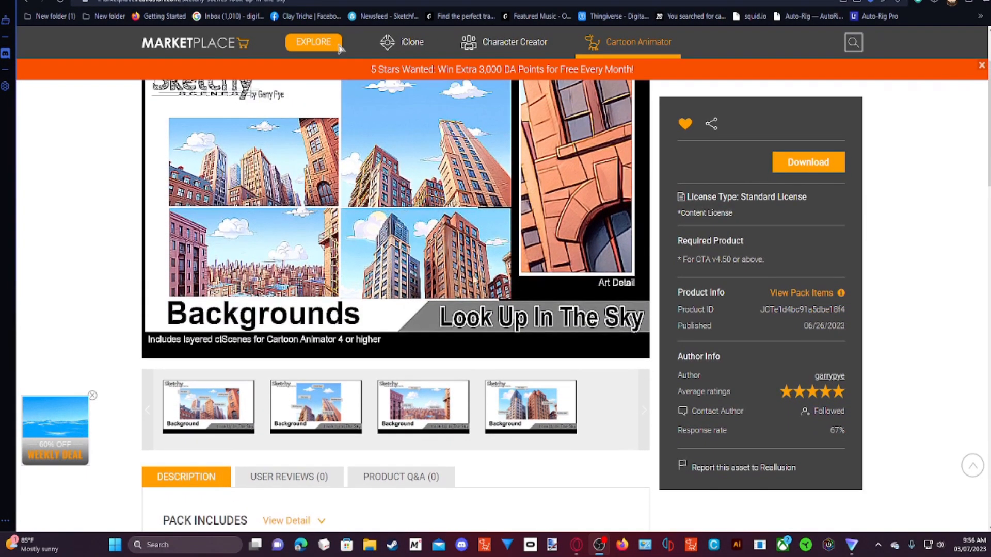
pyautogui.click(310, 405)
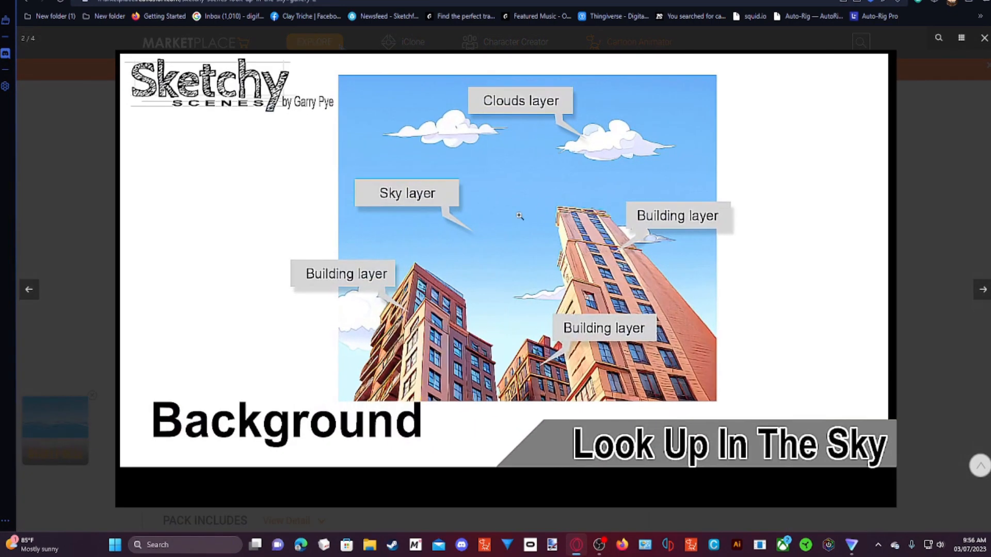
pyautogui.click(938, 104)
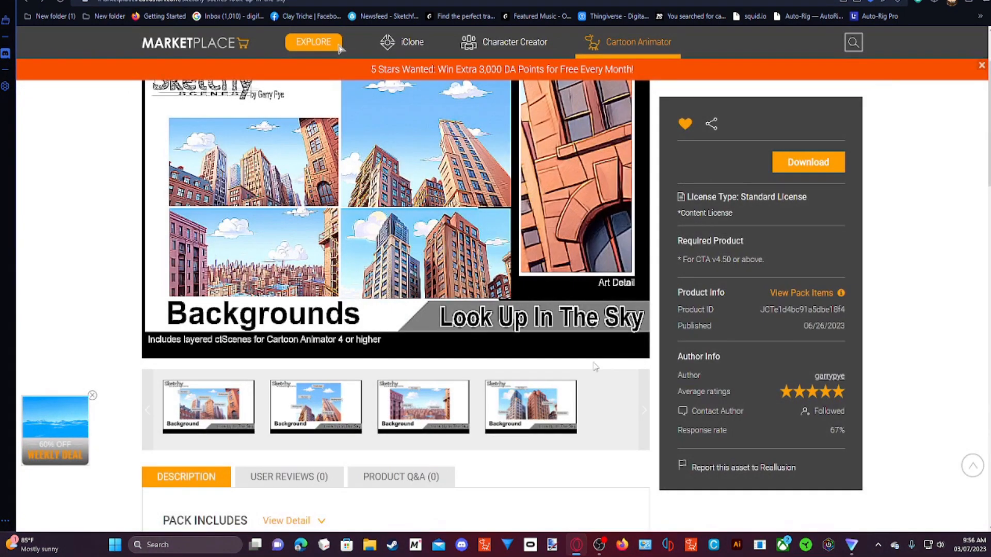
pyautogui.moveTo(547, 409)
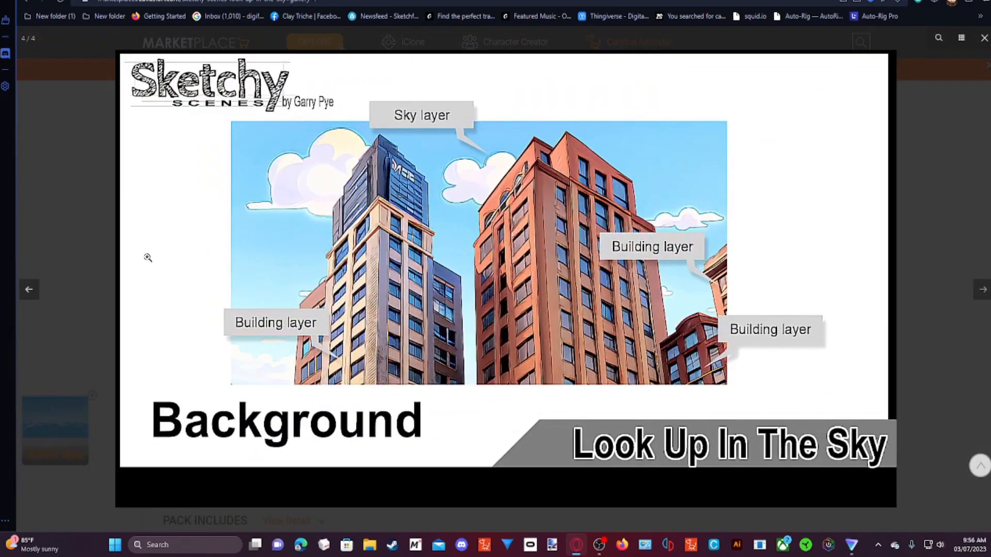
pyautogui.click(98, 237)
pyautogui.click(397, 390)
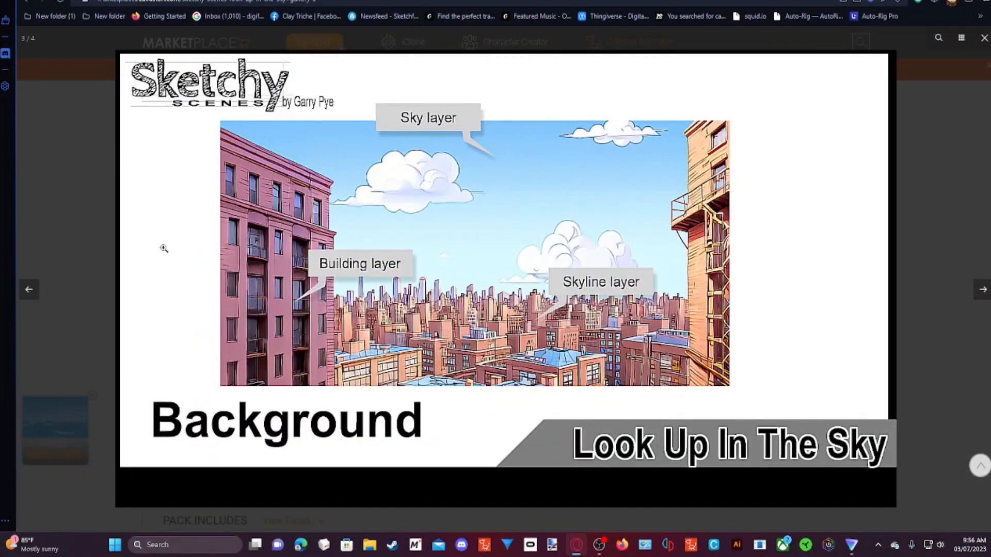
pyautogui.click(75, 196)
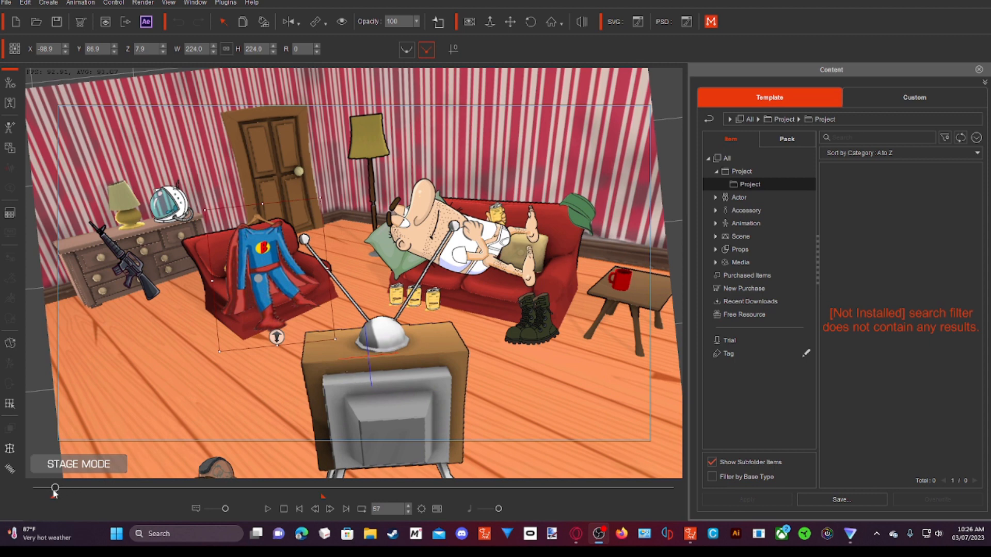
# Scrub the Cartoon Animator timeline to frame 413 and back and forth around frame 430, selecting the couch character, to examine the pose change
pyautogui.moveTo(55, 493); pyautogui.dragTo(166, 494)
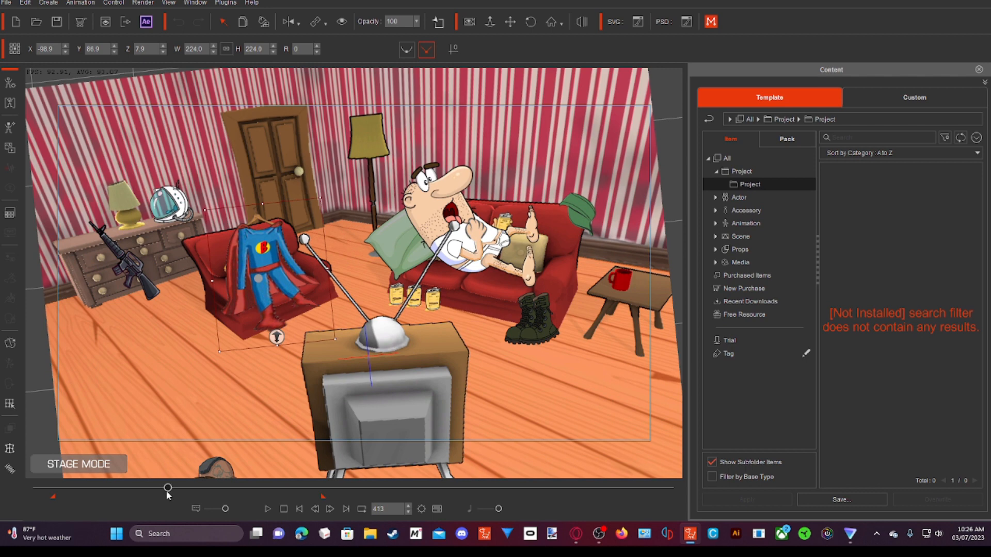
pyautogui.moveTo(172, 494); pyautogui.dragTo(172, 493)
pyautogui.moveTo(173, 494); pyautogui.dragTo(176, 496)
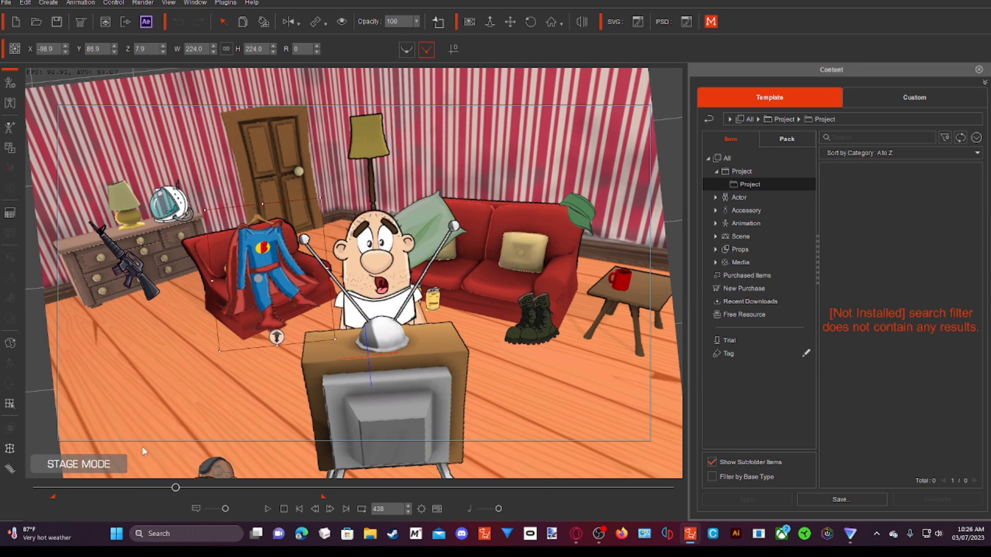
pyautogui.moveTo(176, 489); pyautogui.dragTo(174, 488)
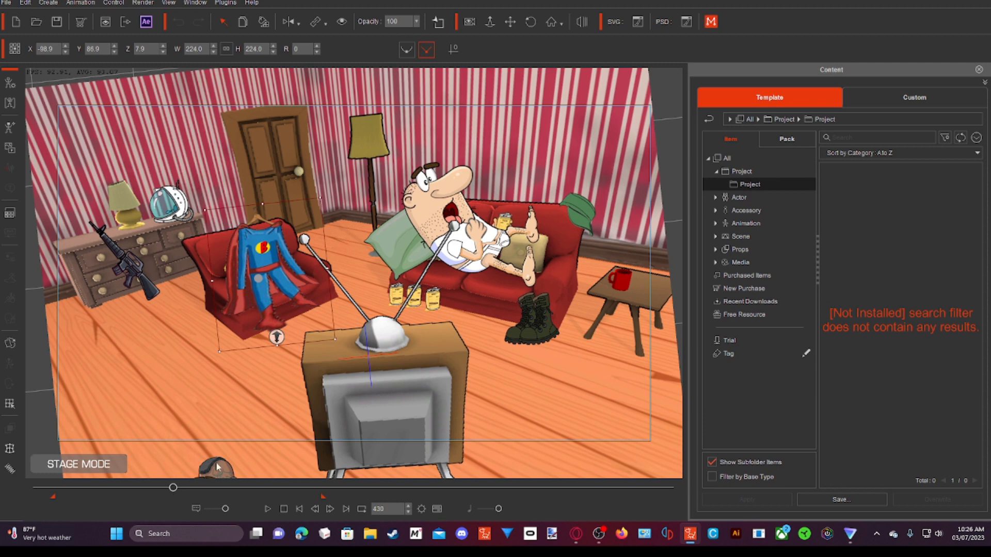
pyautogui.click(449, 196)
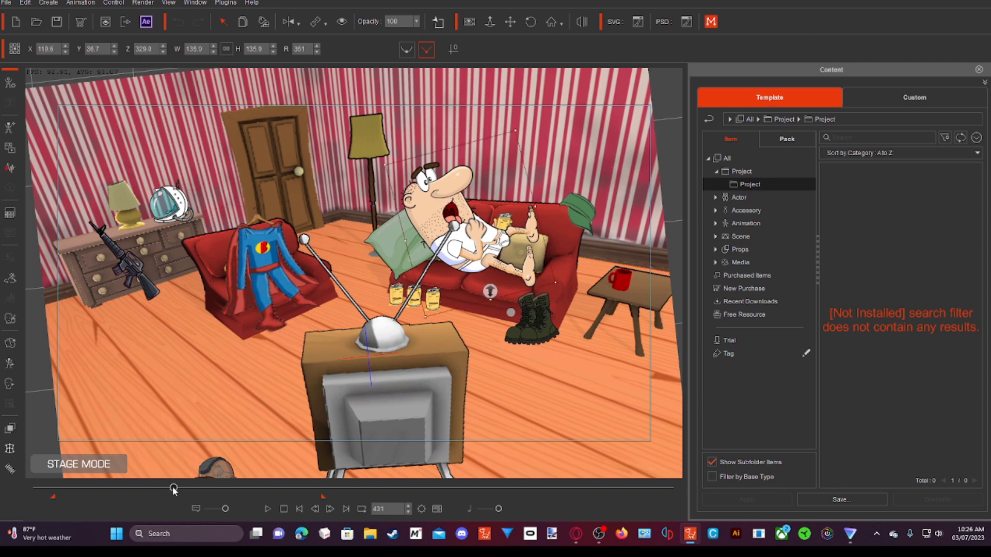
pyautogui.moveTo(174, 488)
pyautogui.mouseDown()
pyautogui.moveTo(144, 489)
pyautogui.moveTo(178, 492)
pyautogui.mouseUp()
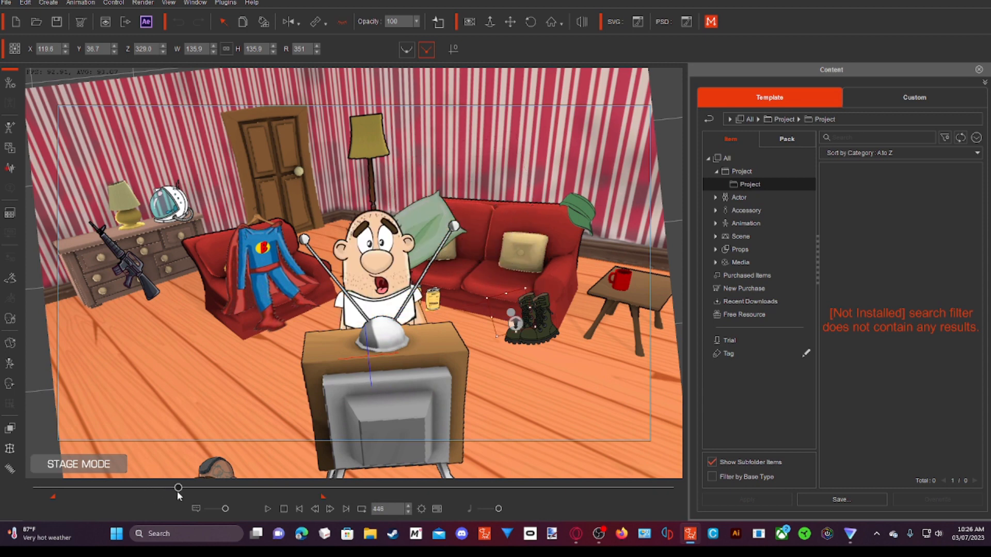
# Select the character behind the television and the one on the couch, scrubbing between frames 256 and 446 to compare the two sprites
pyautogui.click(387, 247)
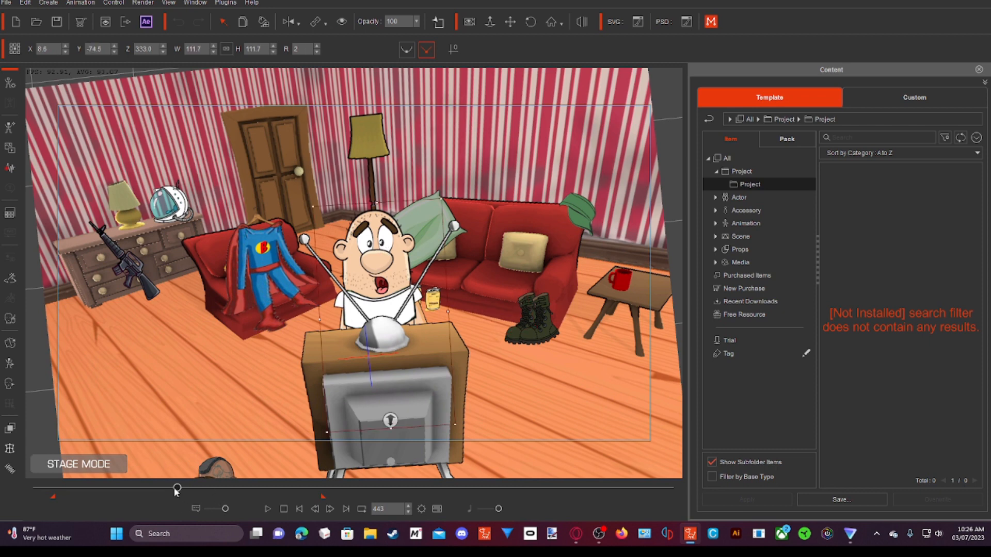
pyautogui.moveTo(176, 490)
pyautogui.mouseDown()
pyautogui.moveTo(166, 488)
pyautogui.moveTo(181, 488)
pyautogui.mouseUp()
pyautogui.moveTo(178, 488); pyautogui.dragTo(150, 491)
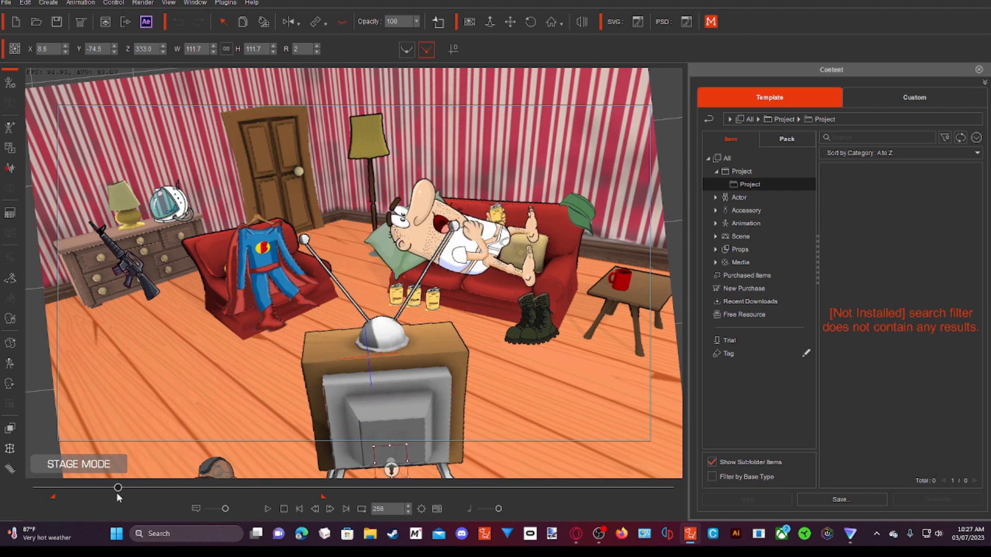
pyautogui.click(475, 242)
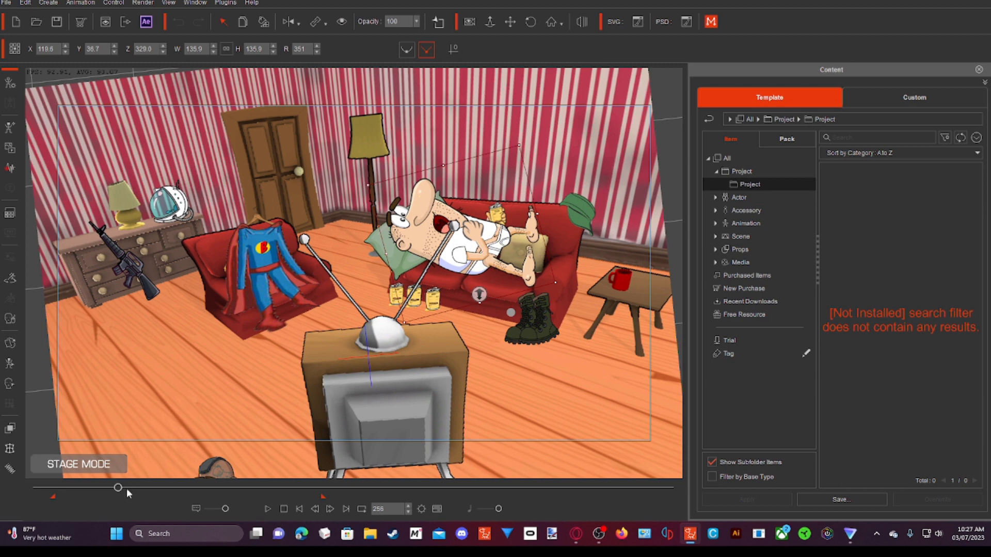
pyautogui.moveTo(119, 487); pyautogui.dragTo(178, 487)
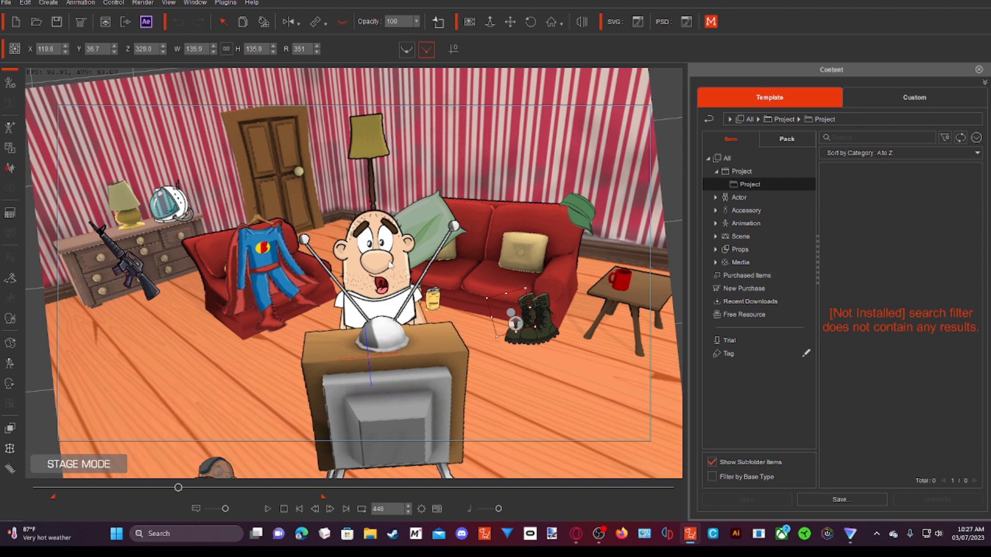
# Select the SWOOSH effect over the couch and scrub between frames 430 and 452 to examine how it covers the character's move
pyautogui.moveTo(178, 491); pyautogui.dragTo(175, 489)
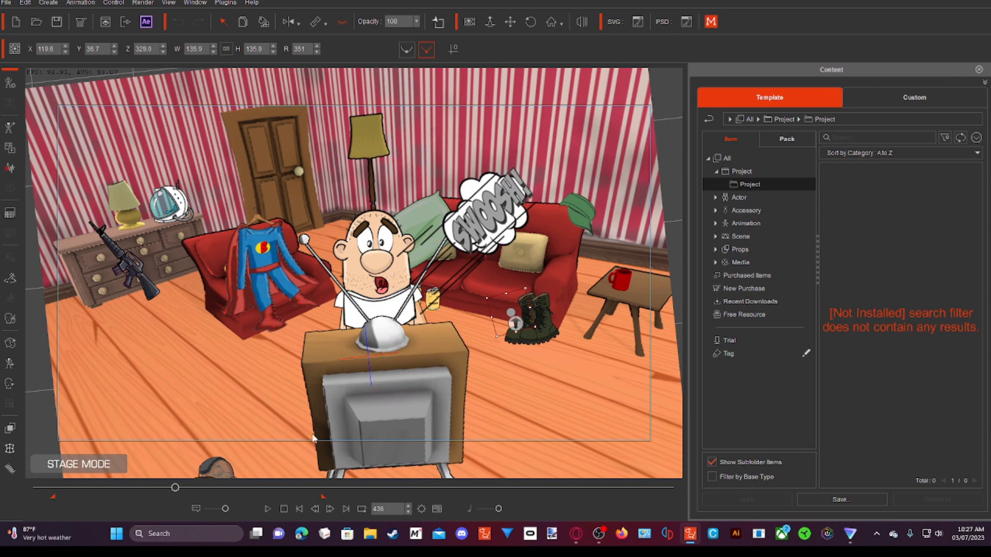
pyautogui.click(490, 221)
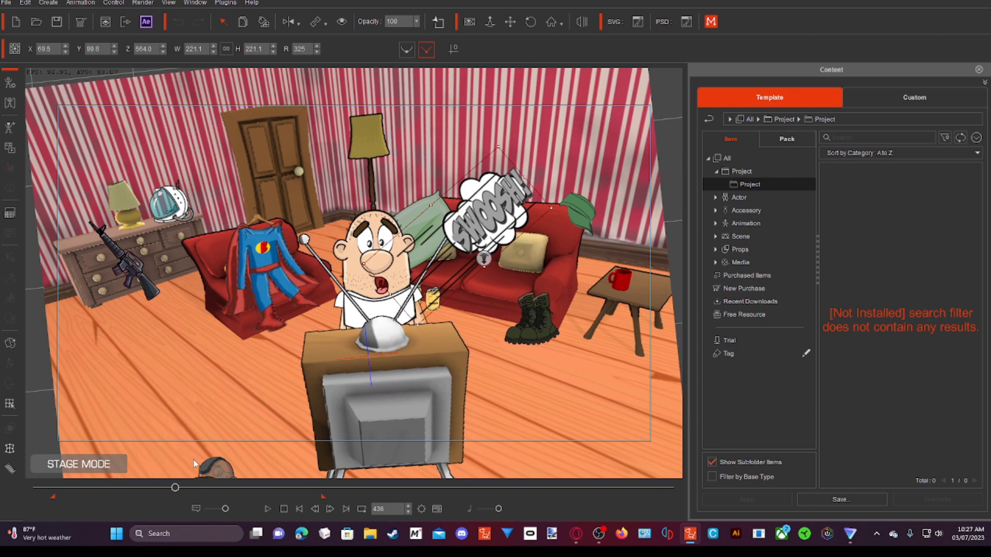
pyautogui.moveTo(175, 488); pyautogui.dragTo(172, 489)
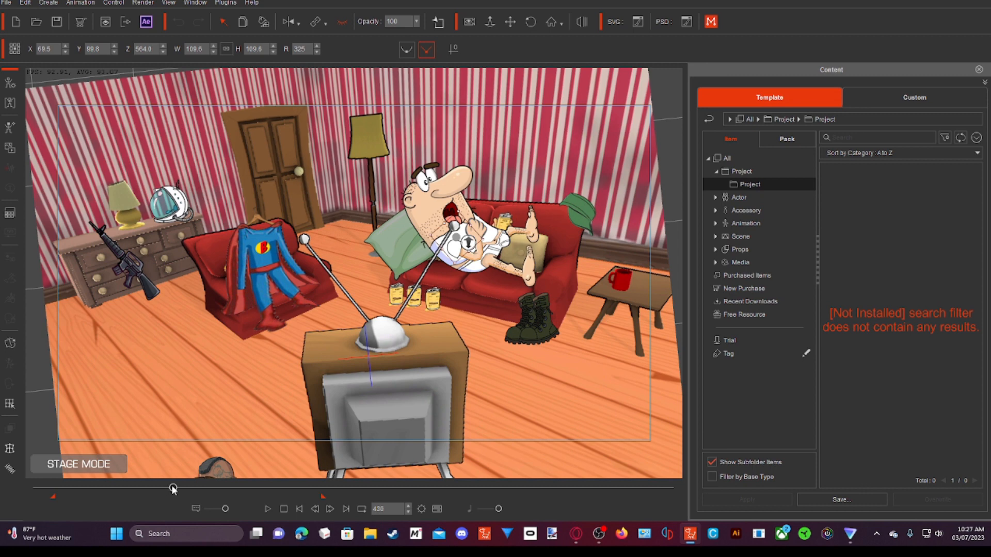
pyautogui.moveTo(172, 489); pyautogui.dragTo(175, 489)
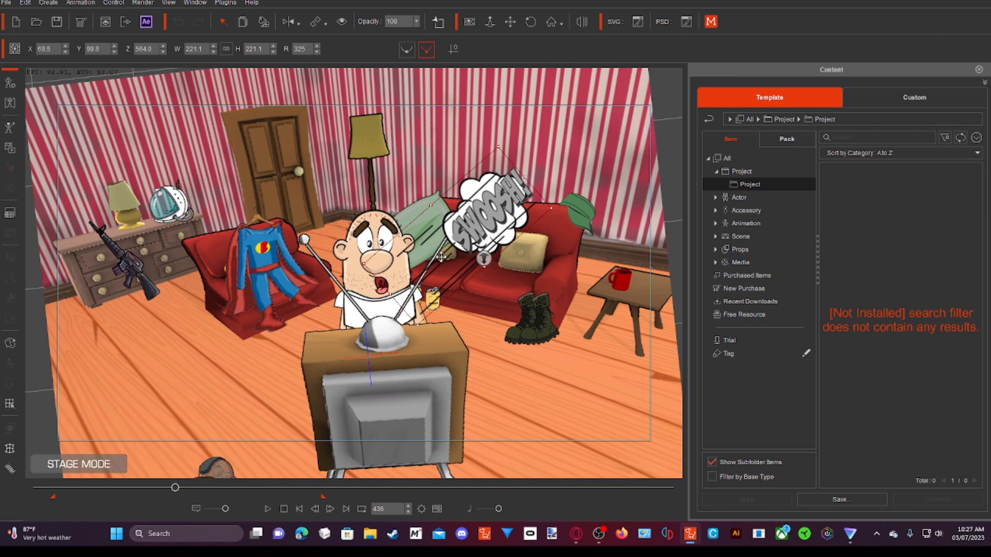
pyautogui.moveTo(175, 488)
pyautogui.mouseDown()
pyautogui.moveTo(163, 488)
pyautogui.moveTo(179, 494)
pyautogui.mouseUp()
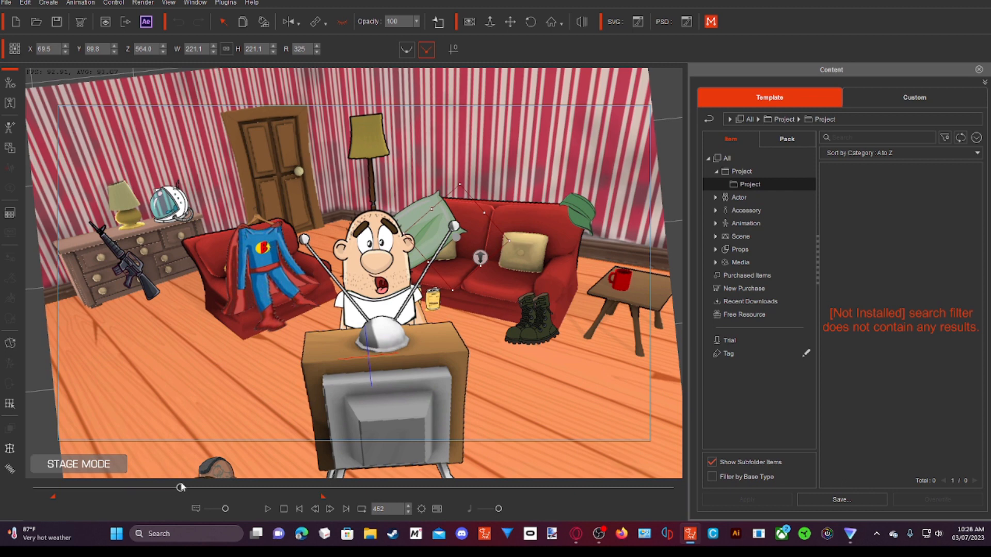
# Scrub to frame 751 and around frames 745 to 750, selecting the superhero costume on the armchair, to examine the costume grab
pyautogui.moveTo(180, 488); pyautogui.dragTo(275, 489)
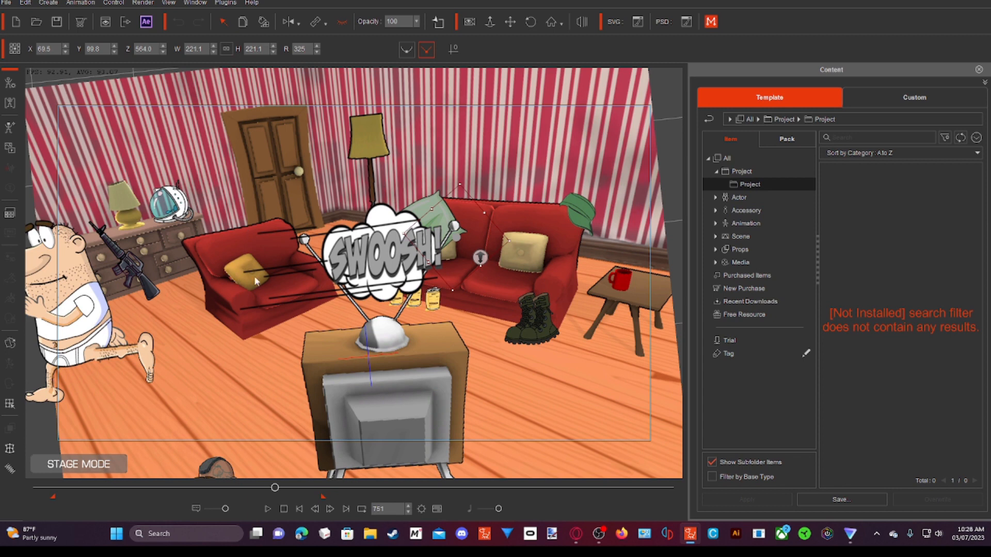
pyautogui.moveTo(275, 487); pyautogui.dragTo(274, 489)
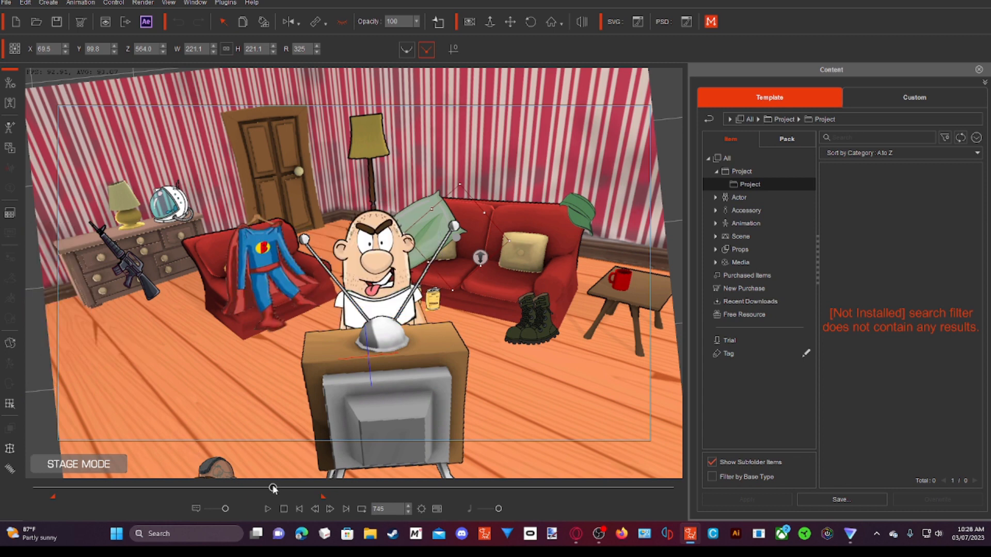
pyautogui.click(259, 260)
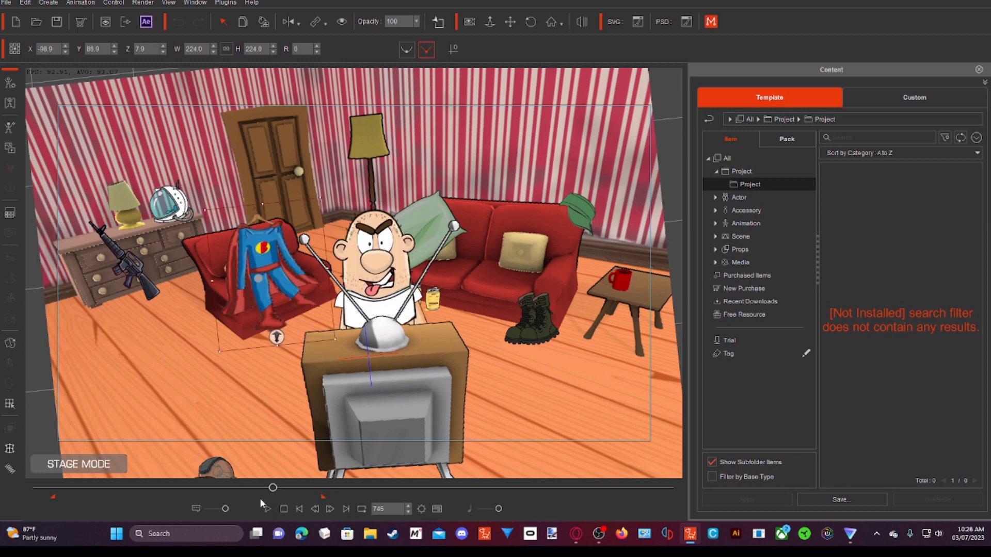
pyautogui.moveTo(273, 489); pyautogui.dragTo(274, 488)
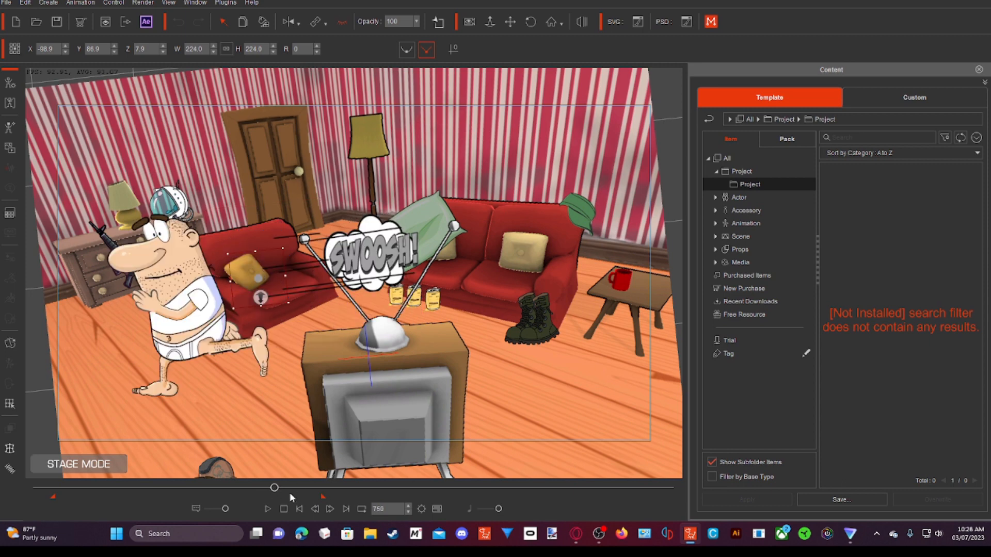
pyautogui.moveTo(274, 491); pyautogui.dragTo(176, 501)
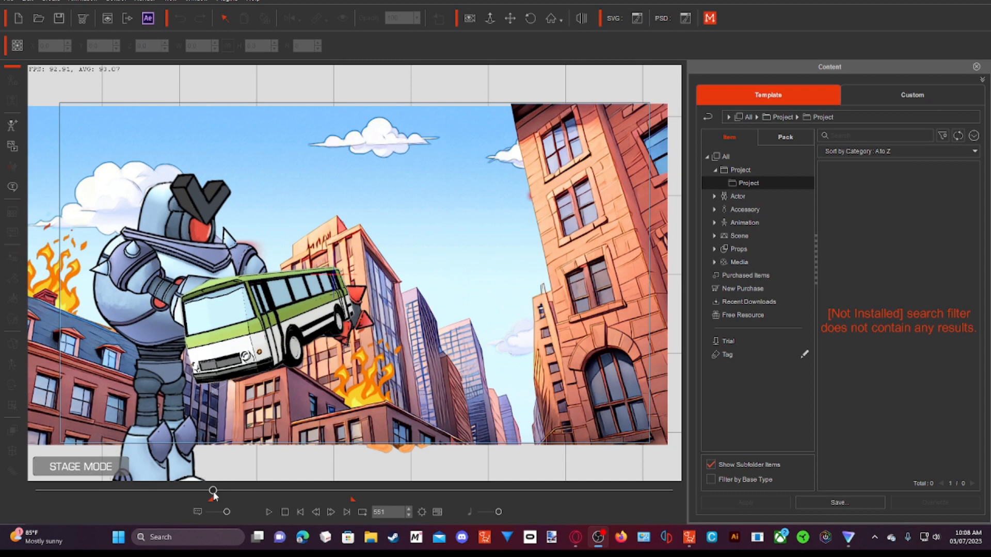
# Scrub the robot and bus city scene through frames 585 and 604 to frame 890 to review the superhero's flight
pyautogui.moveTo(220, 493); pyautogui.dragTo(222, 495)
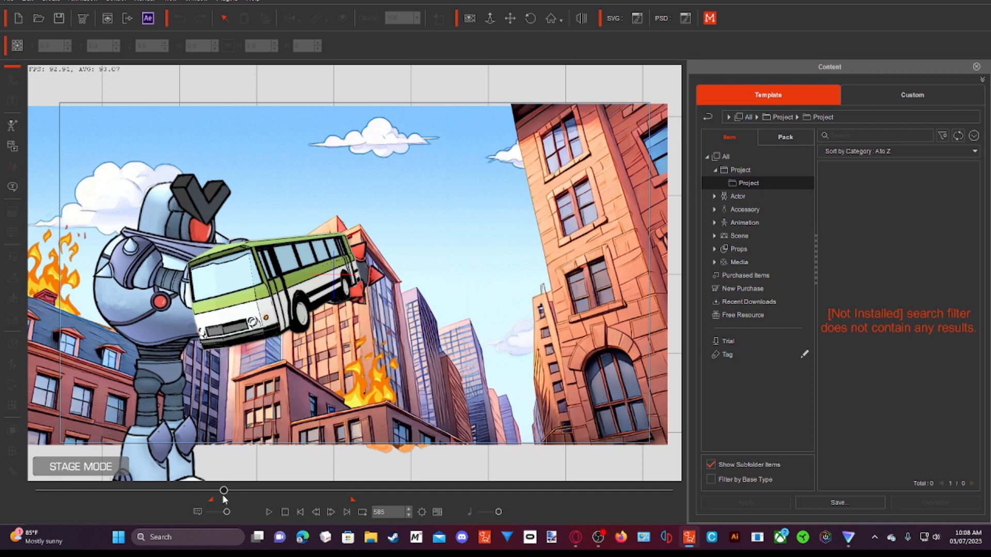
pyautogui.moveTo(223, 497); pyautogui.dragTo(229, 497)
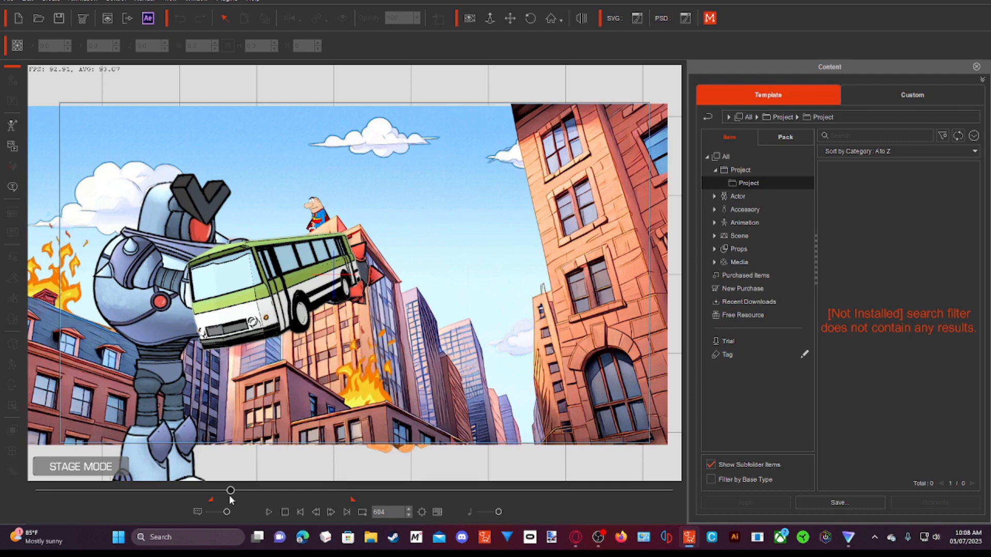
pyautogui.moveTo(229, 496); pyautogui.dragTo(319, 500)
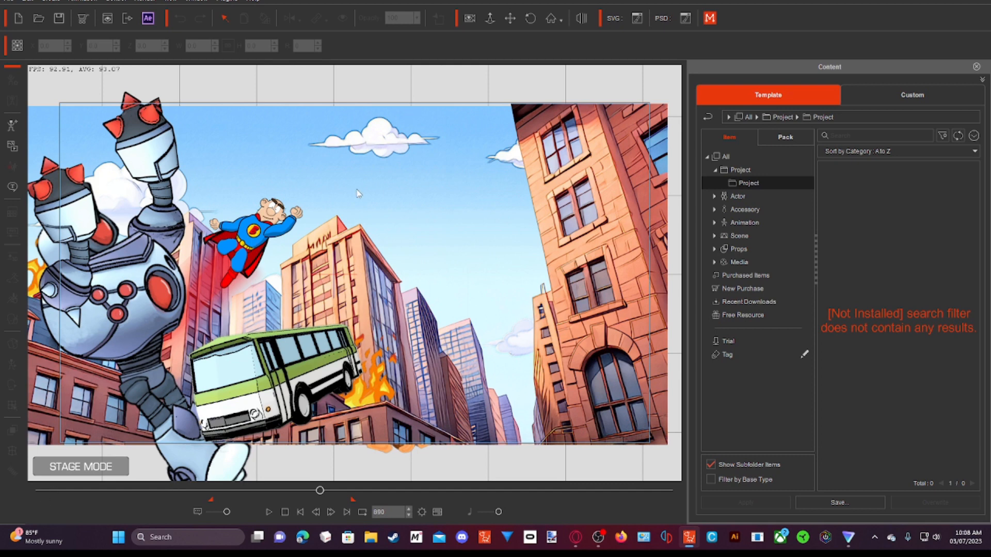
# Select the large flying superhero at frame 890, look through its available commands, and scrub between frames 884 and 893 to examine its appearance
pyautogui.click(253, 236)
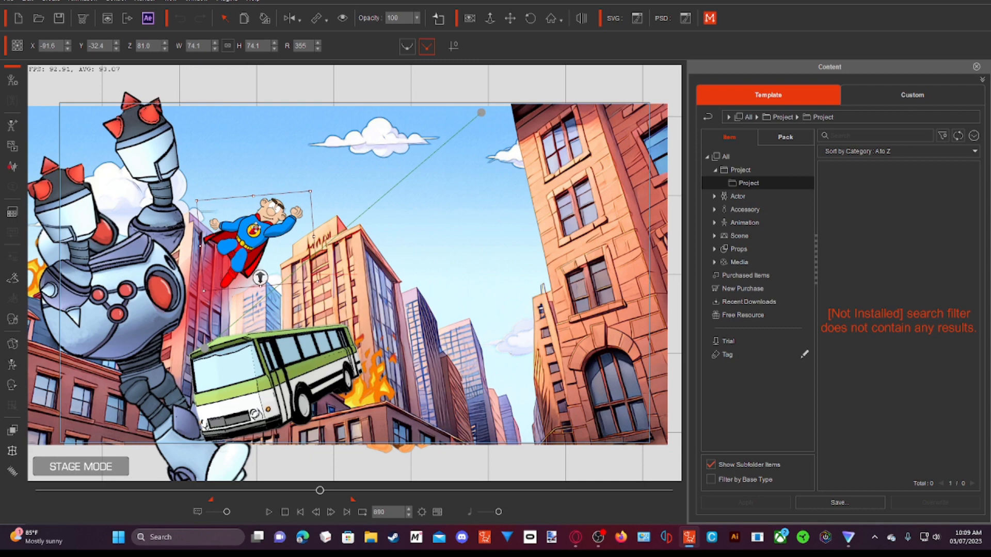
pyautogui.rightClick(257, 228)
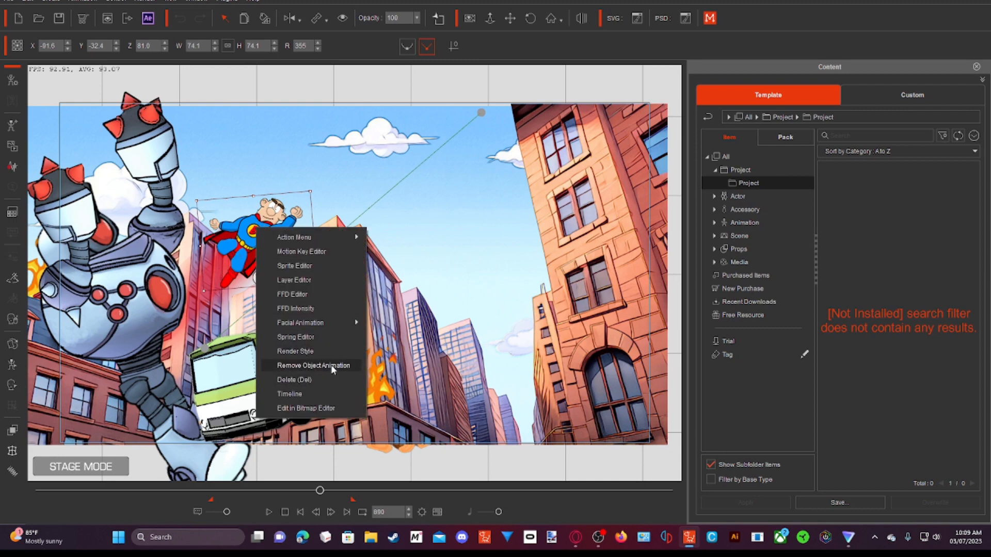
pyautogui.click(243, 226)
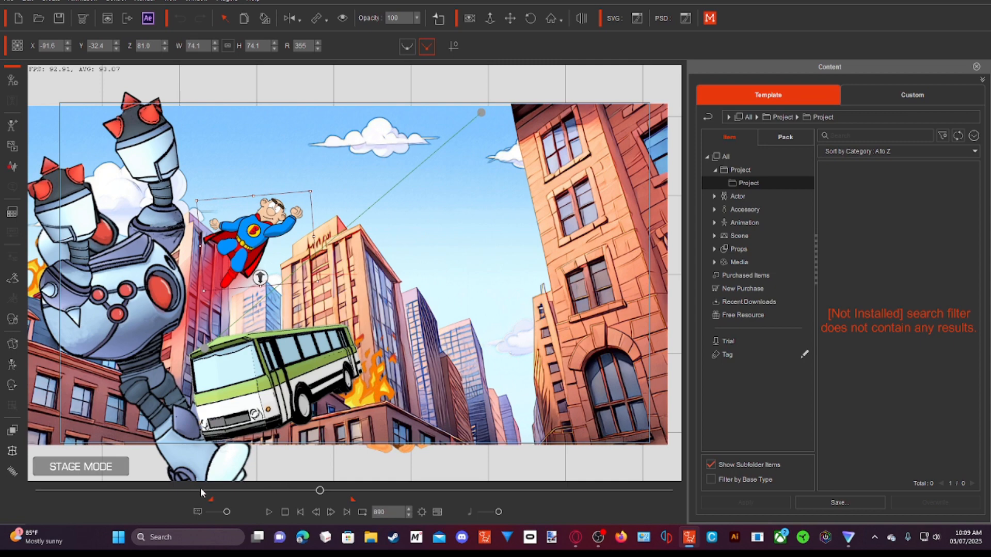
pyautogui.moveTo(320, 490)
pyautogui.mouseDown()
pyautogui.moveTo(213, 495)
pyautogui.moveTo(321, 492)
pyautogui.mouseUp()
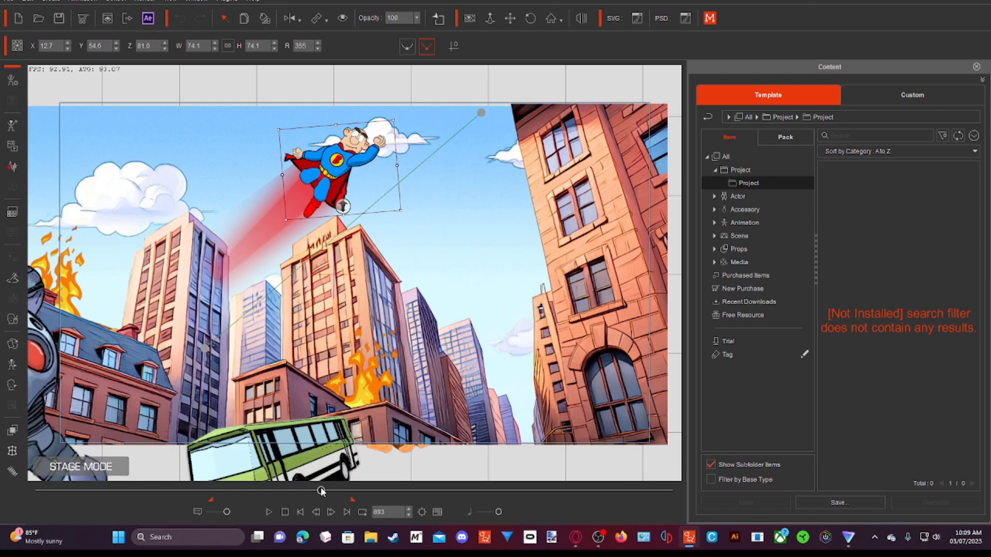
pyautogui.moveTo(322, 491); pyautogui.dragTo(323, 492)
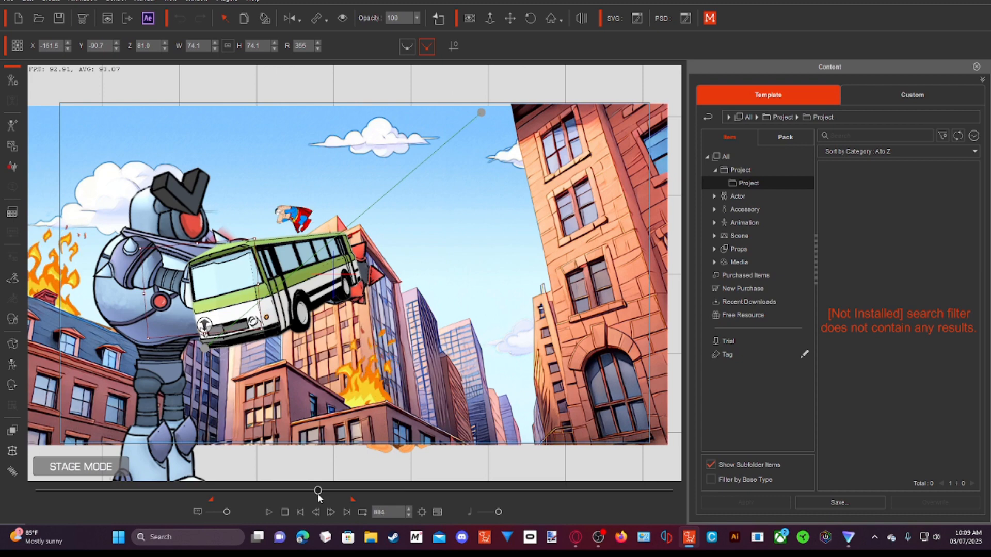
pyautogui.moveTo(318, 493); pyautogui.dragTo(319, 494)
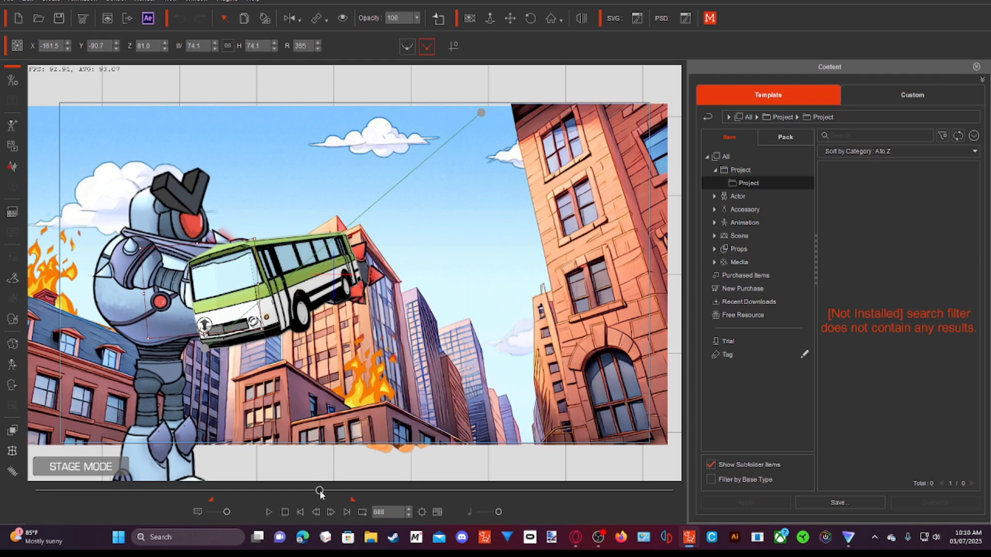
pyautogui.moveTo(320, 493); pyautogui.dragTo(321, 494)
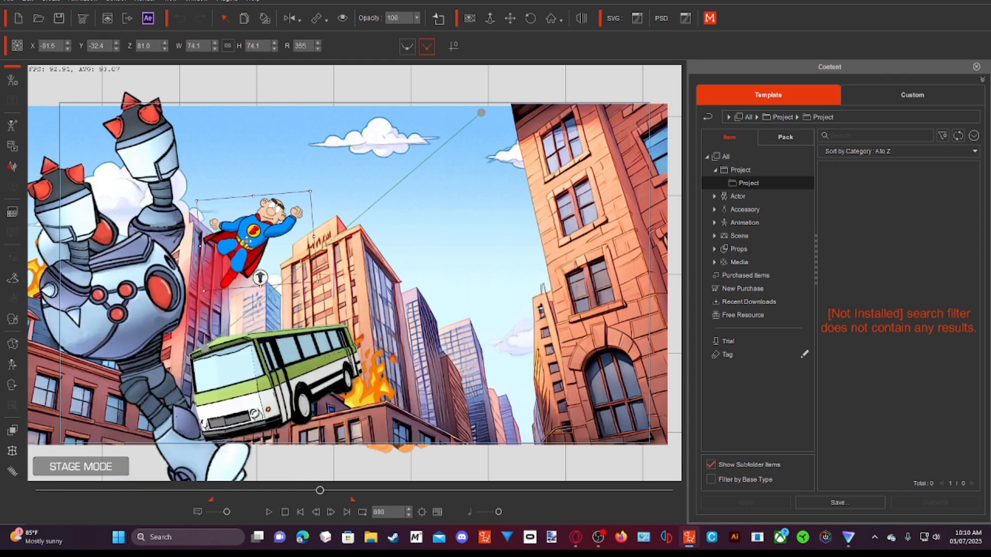
# Select the small distant superhero at frame 882, check its visibility option at frame 890, and scrub past frame 893 to examine the sprite swap
pyautogui.click(26, 2)
pyautogui.click(290, 79)
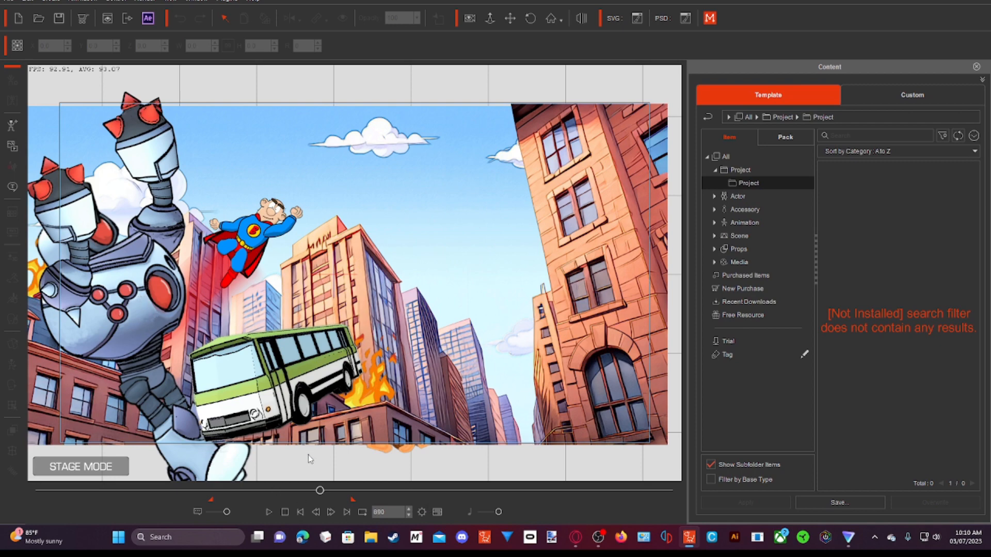
pyautogui.moveTo(320, 490); pyautogui.dragTo(318, 492)
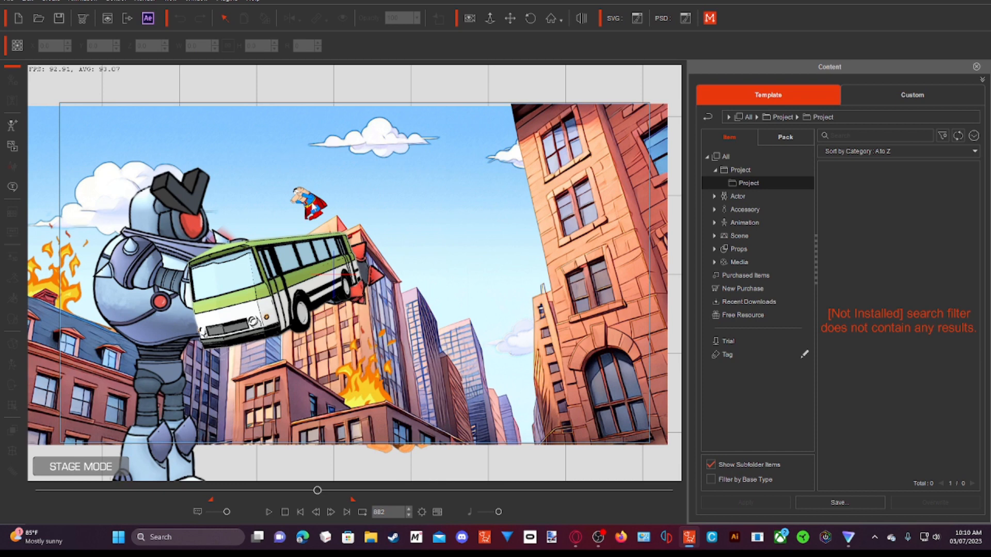
pyautogui.click(312, 207)
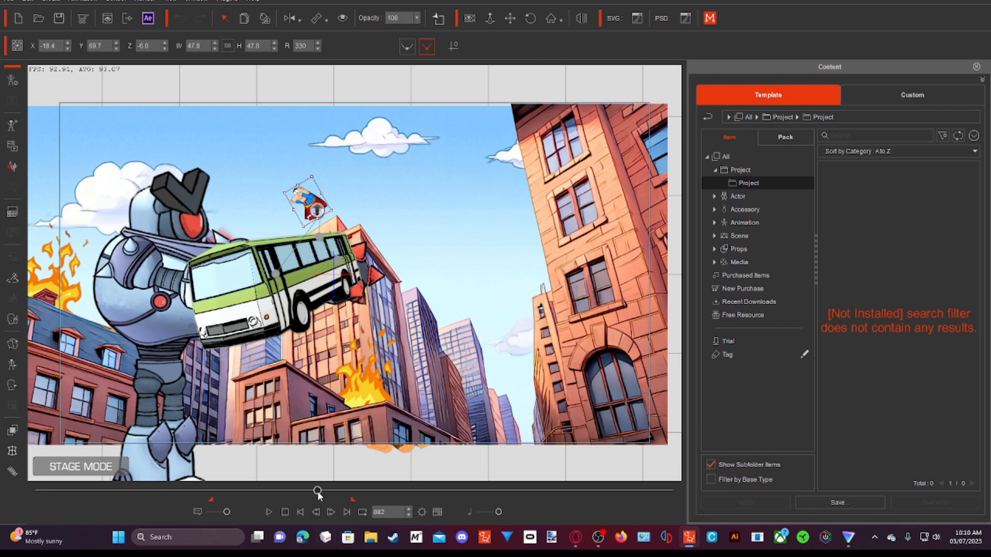
pyautogui.moveTo(318, 491); pyautogui.dragTo(320, 491)
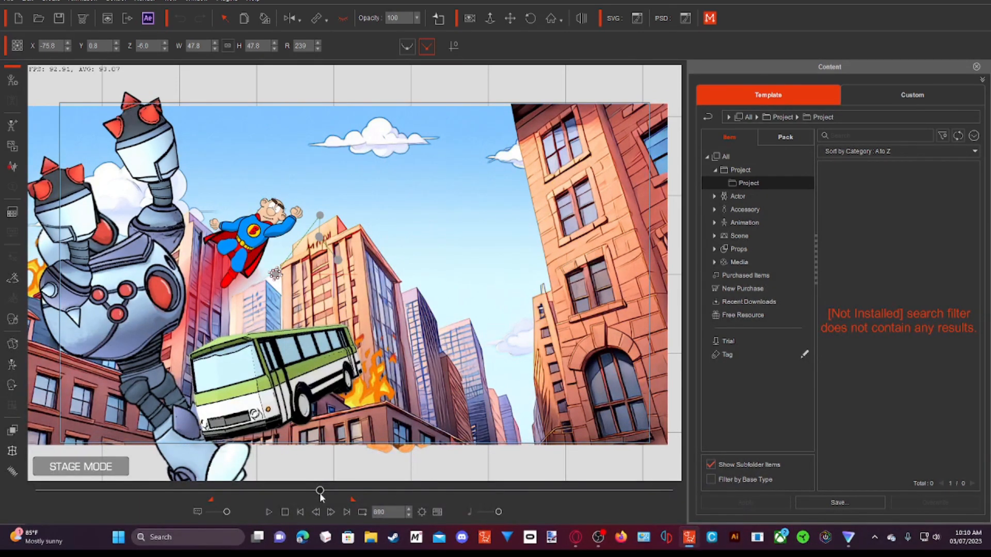
pyautogui.click(27, 4)
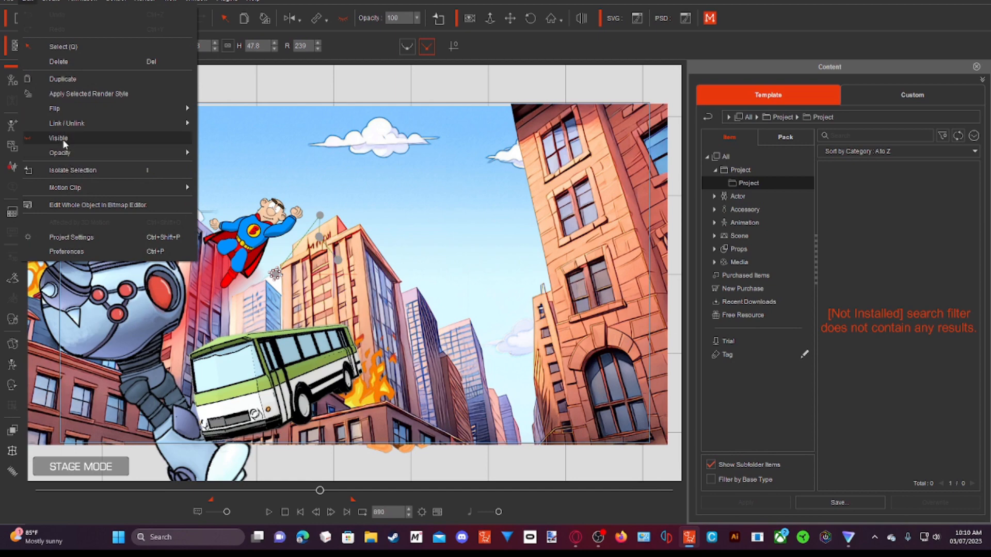
pyautogui.click(293, 74)
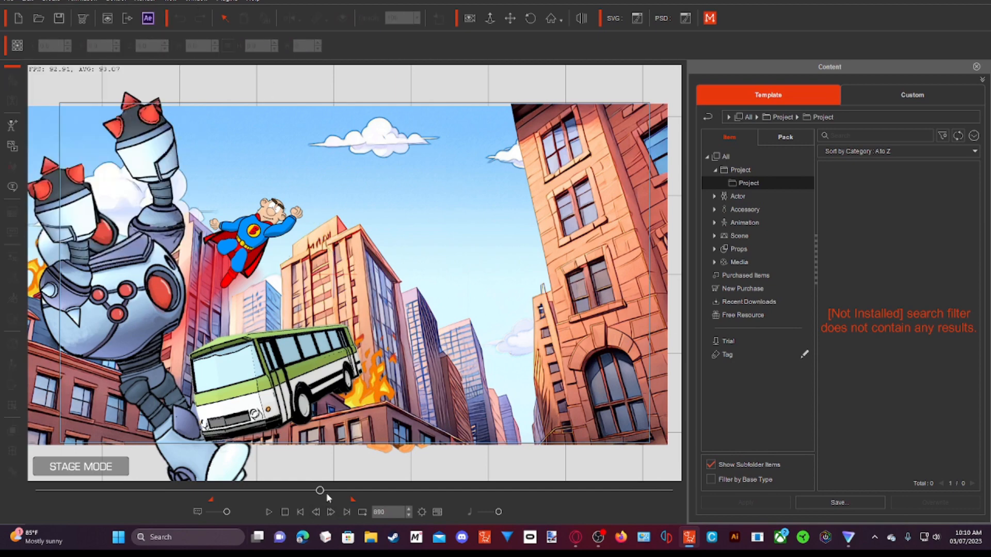
pyautogui.moveTo(319, 491); pyautogui.dragTo(320, 493)
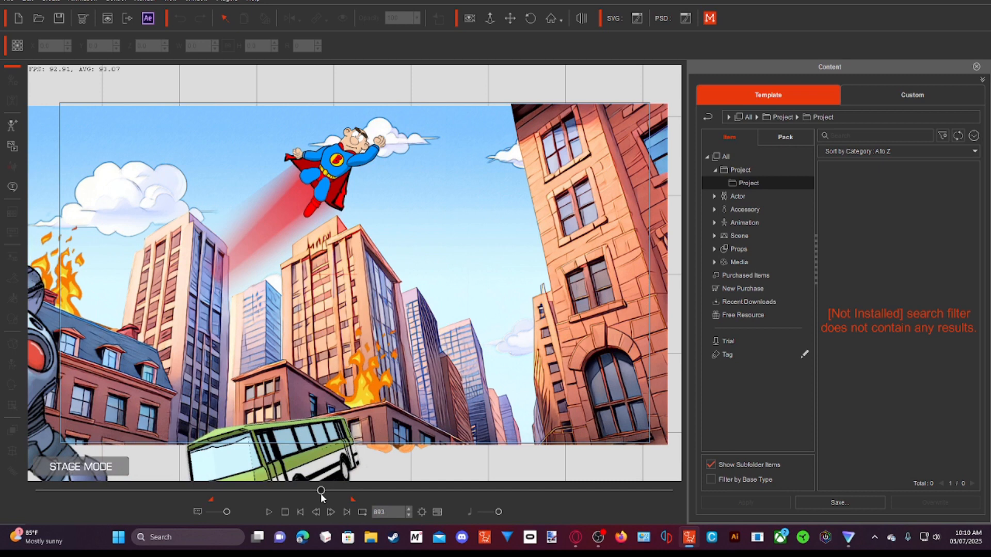
pyautogui.moveTo(320, 493); pyautogui.dragTo(323, 494)
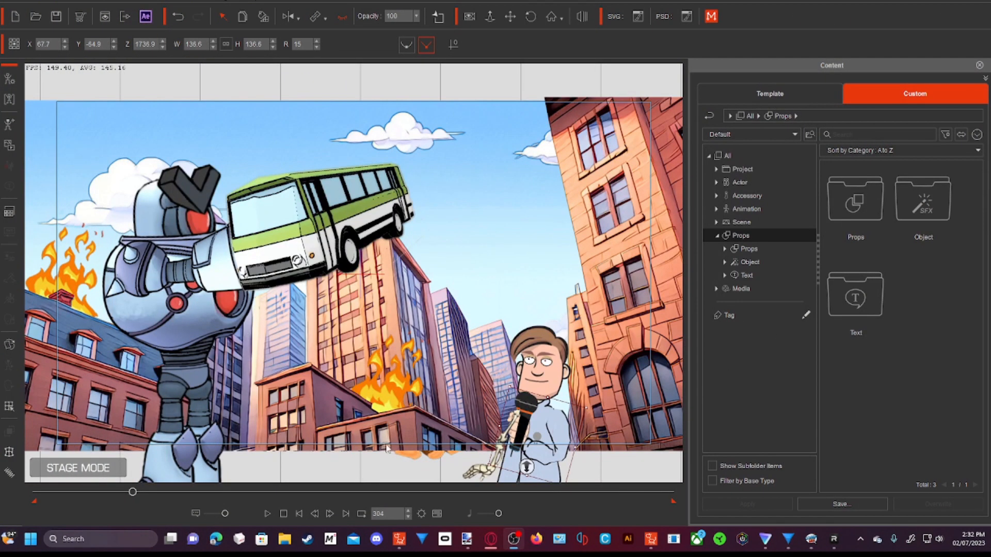
# Play the reporter scene from frame 304 to 383 and step back frame by frame to 368 to examine the reporter's skeleton effect
pyautogui.click(266, 514)
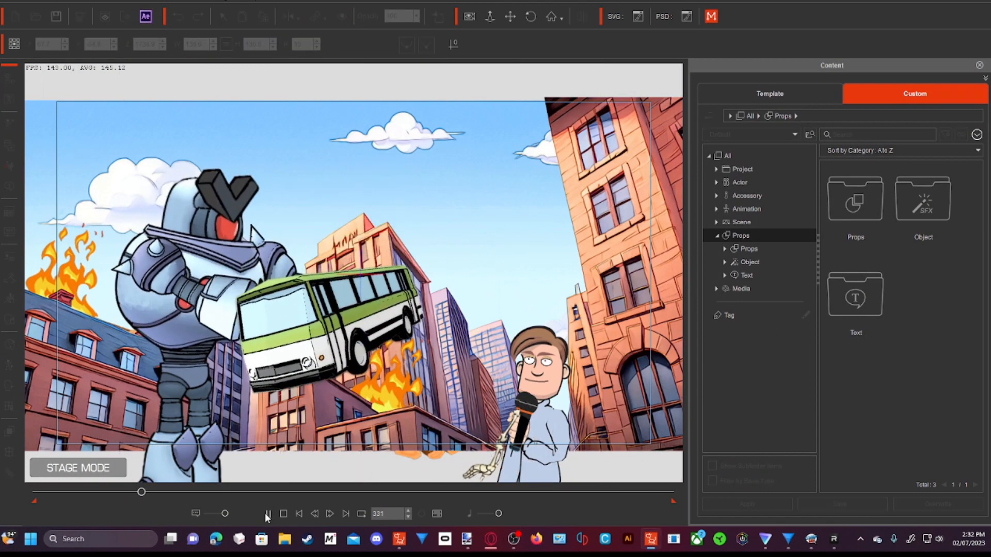
pyautogui.click(267, 514)
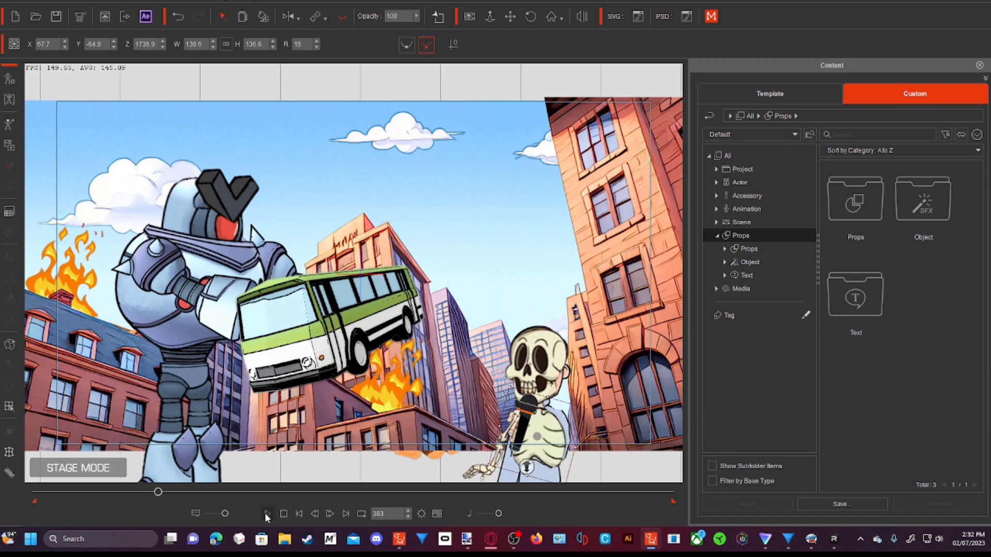
pyautogui.click(314, 514)
pyautogui.click(313, 513)
pyautogui.click(313, 513)
pyautogui.click(313, 513)
pyautogui.click(312, 513)
pyautogui.click(313, 513)
pyautogui.click(313, 513)
pyautogui.click(312, 513)
pyautogui.click(313, 513)
pyautogui.click(313, 513)
pyautogui.click(313, 513)
pyautogui.click(313, 513)
pyautogui.click(311, 513)
pyautogui.click(312, 513)
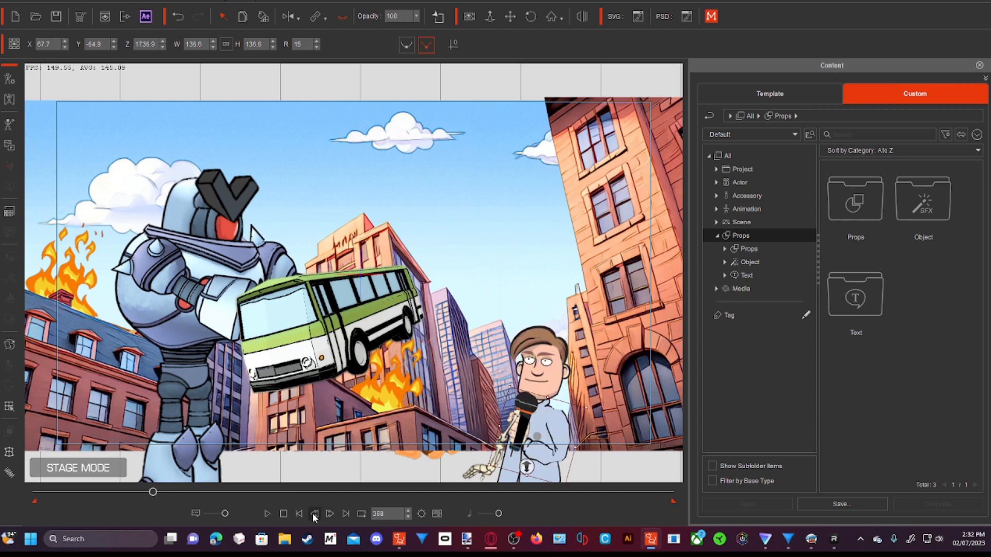
# Compare frames 370 and 369, and toggle the reporter's selected skeleton arm visible and back to hidden at frame 369
pyautogui.click(330, 514)
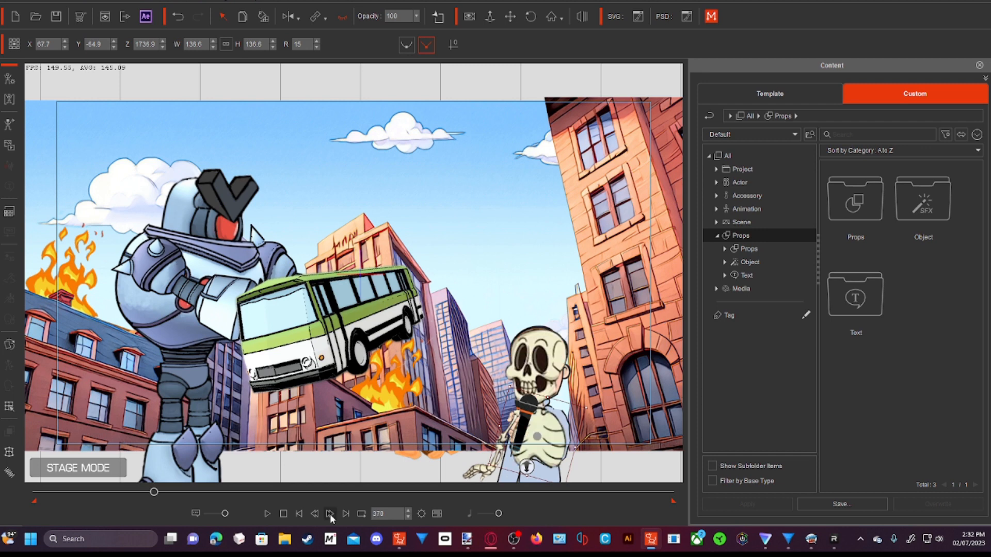
pyautogui.click(315, 513)
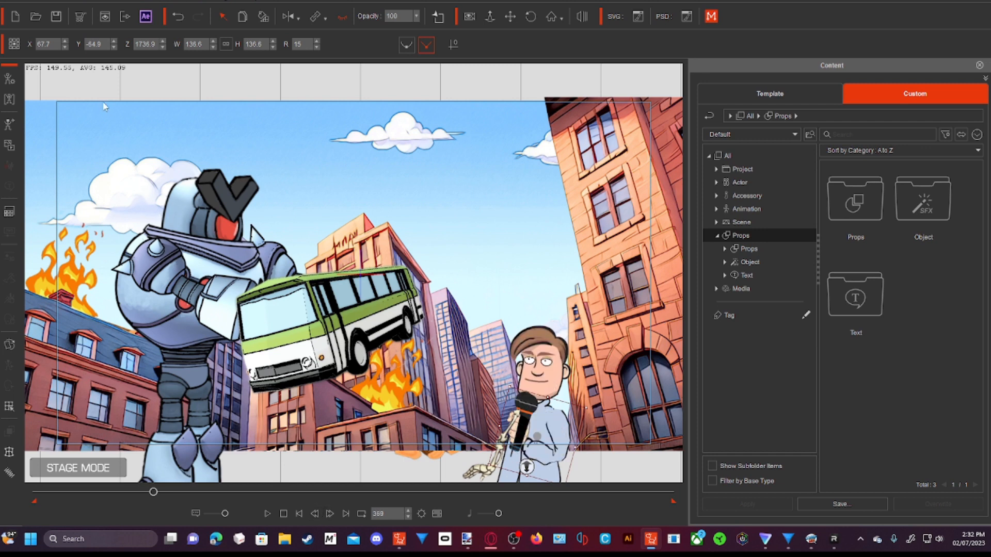
pyautogui.click(27, 2)
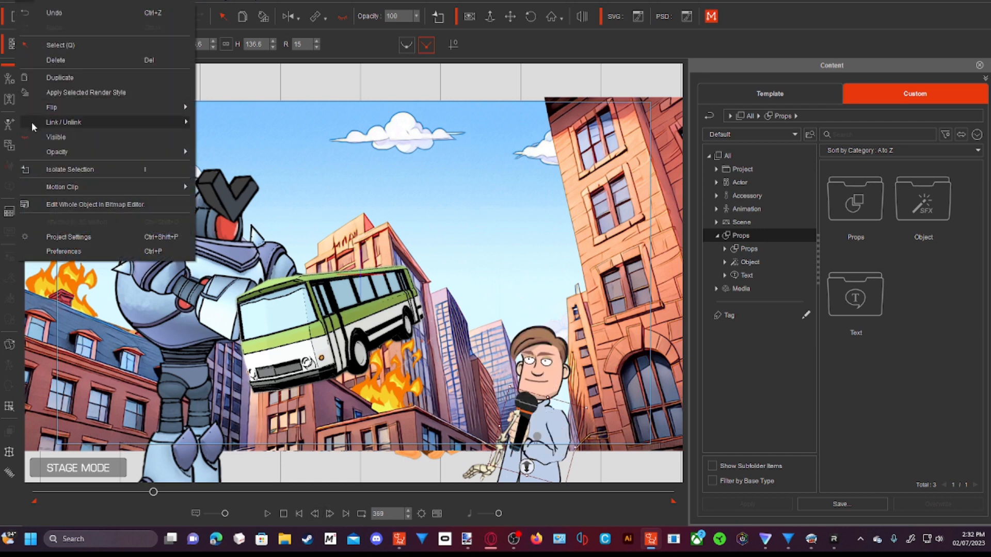
pyautogui.click(38, 141)
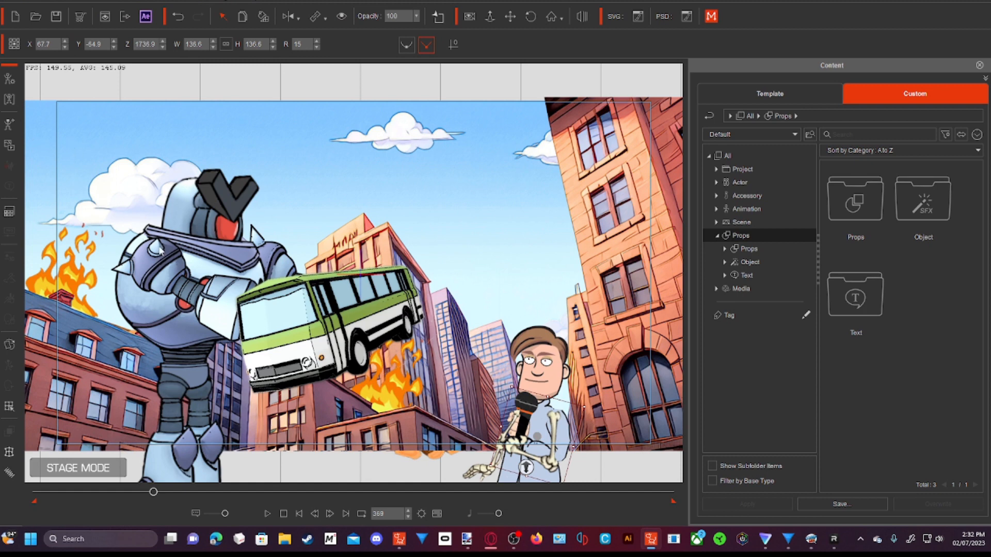
pyautogui.click(25, 2)
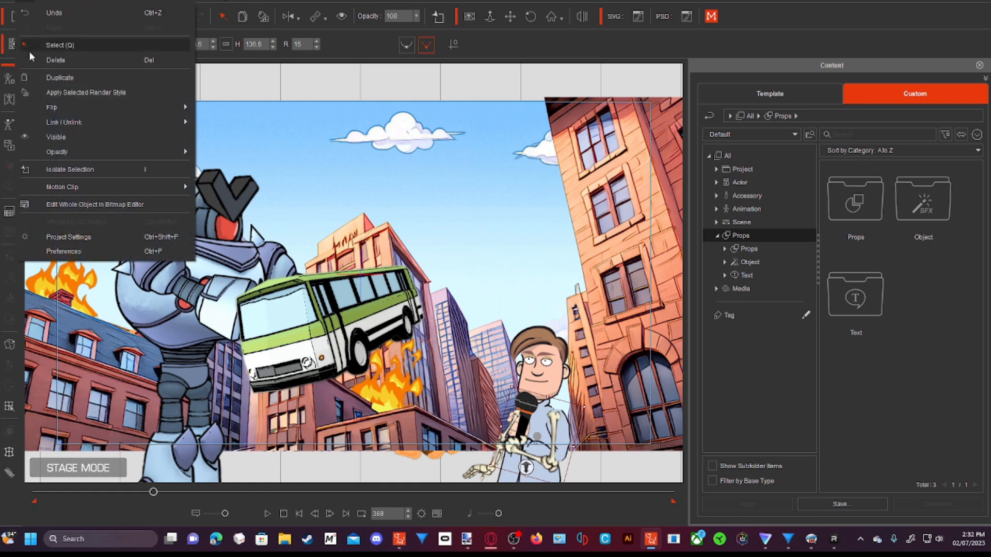
pyautogui.click(47, 140)
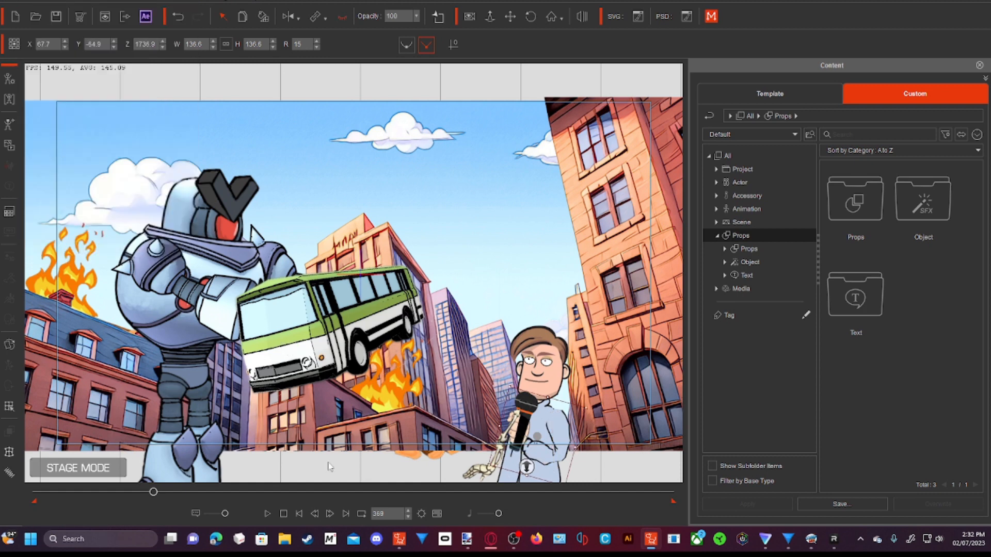
# Make the reporter's selected skeleton arm visible at frame 370
pyautogui.click(329, 513)
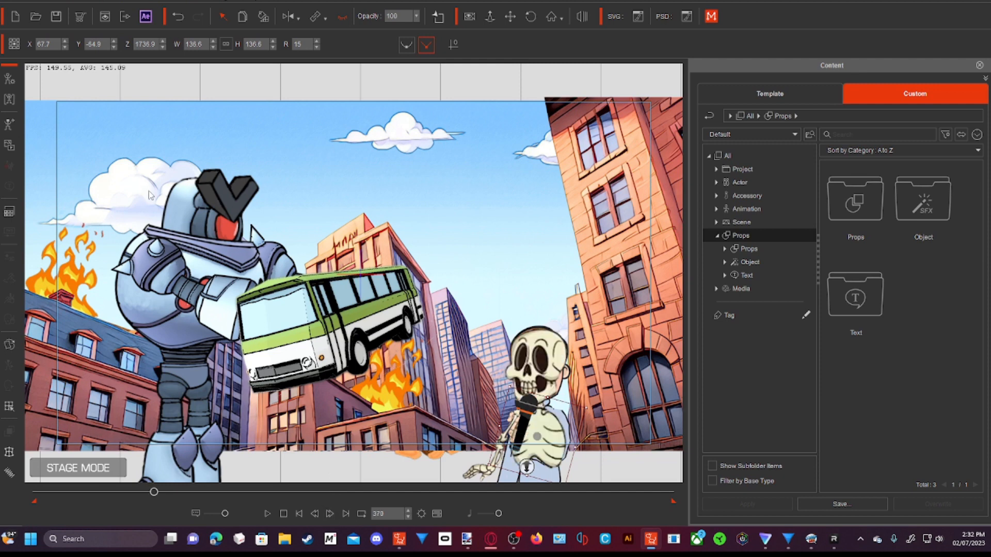
pyautogui.click(26, 2)
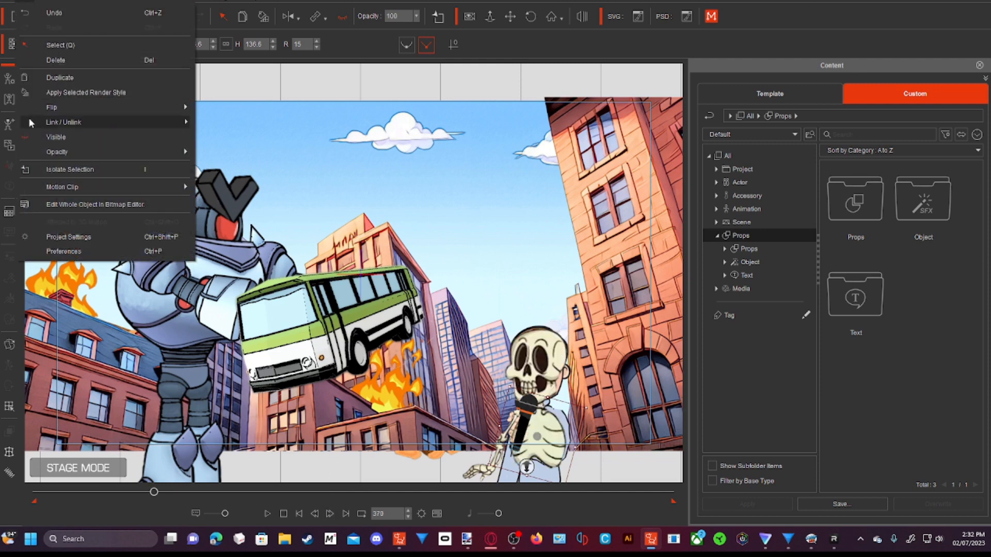
pyautogui.click(30, 137)
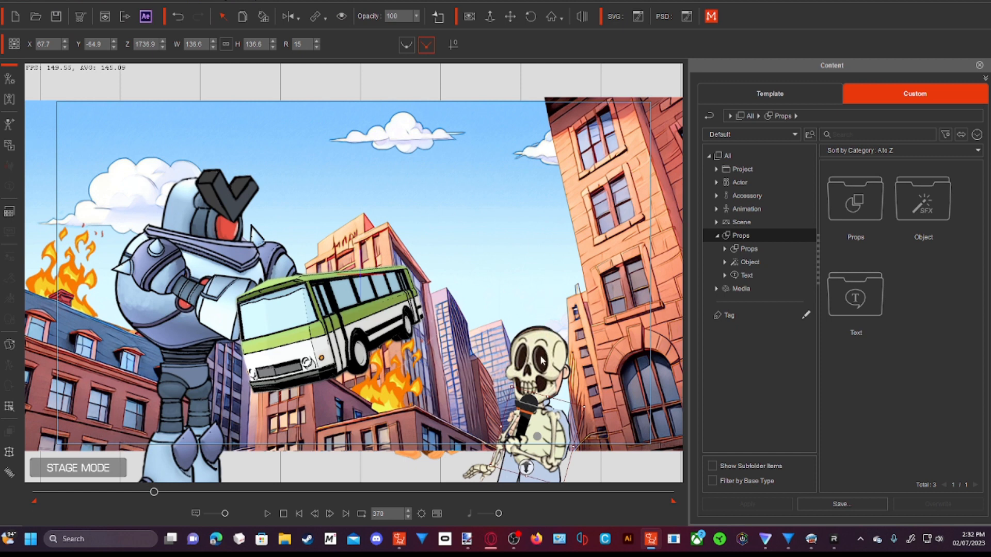
# Hide the reporter's other skeleton arm, the one hanging away from the microphone, at frame 0 and play the scene to review it
pyautogui.moveTo(490, 455); pyautogui.dragTo(475, 471)
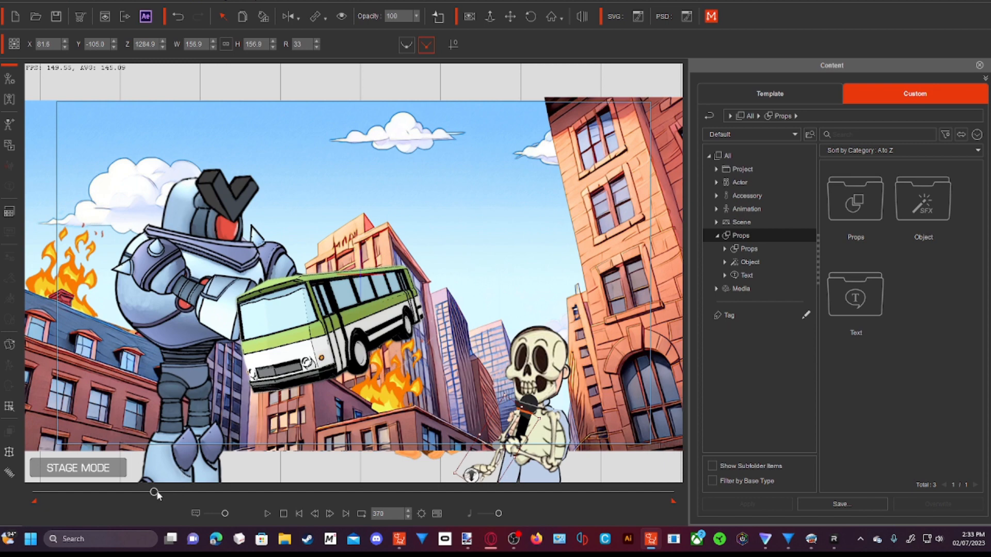
pyautogui.moveTo(154, 494); pyautogui.dragTo(37, 492)
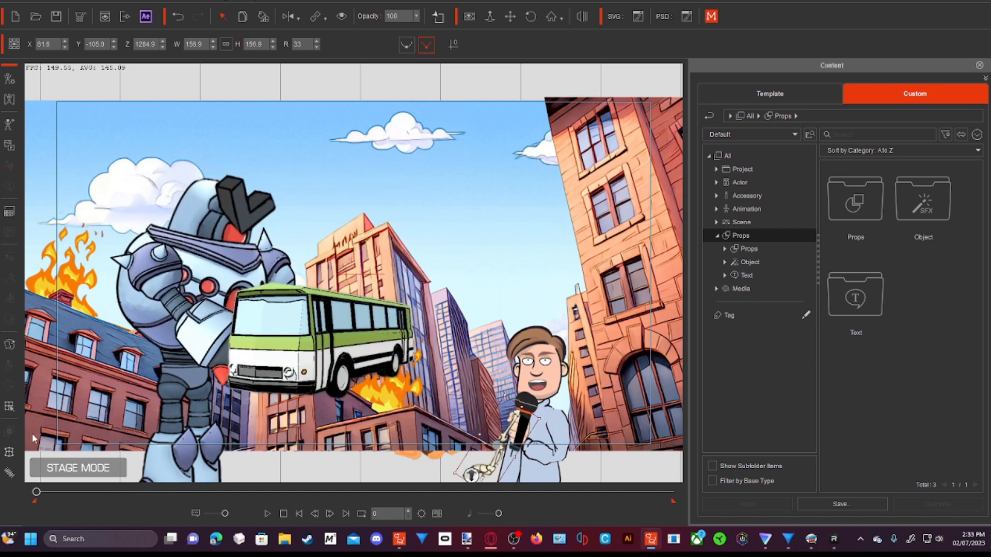
pyautogui.click(31, 1)
pyautogui.click(57, 136)
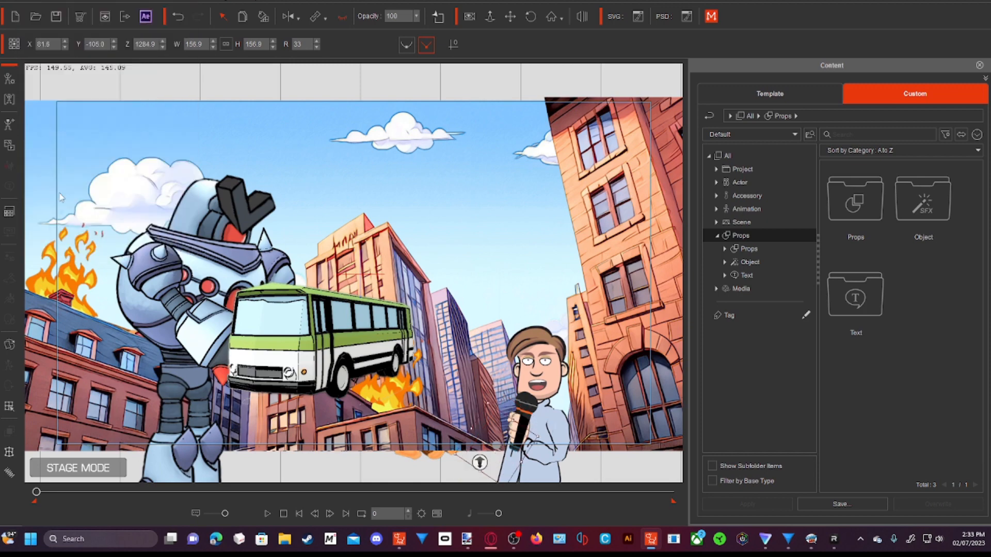
pyautogui.click(266, 514)
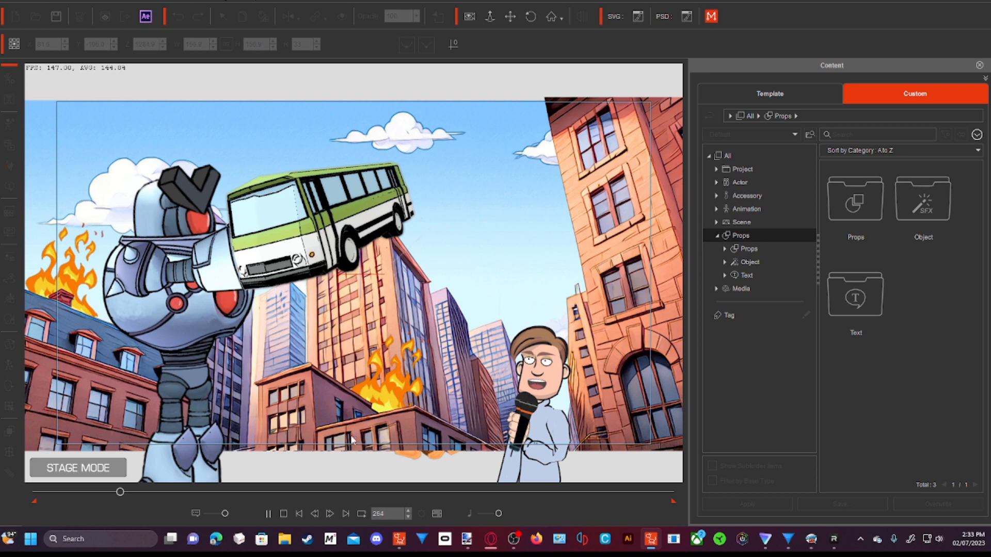
pyautogui.click(269, 514)
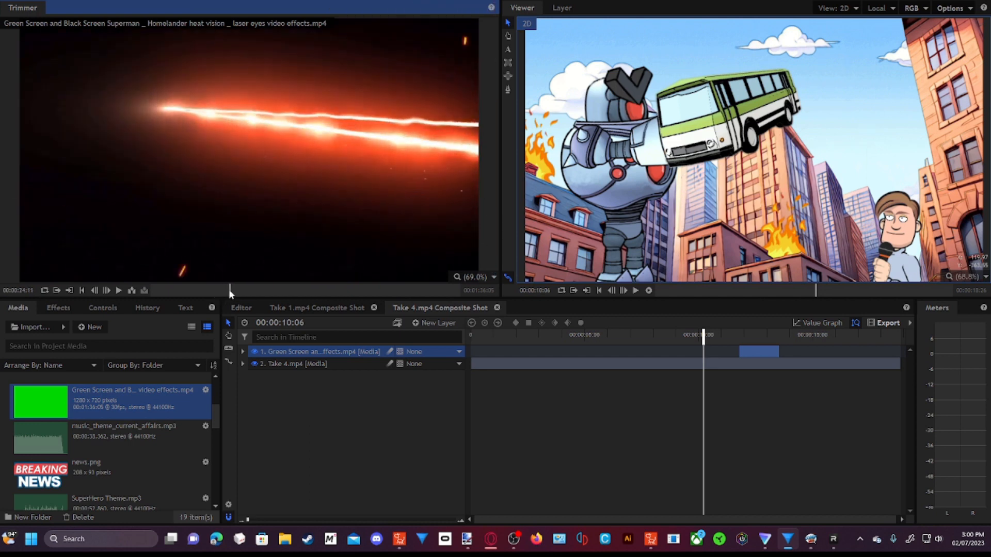
# In HitFilm, set the laser eyes effects layer's blend mode to Screen above Take 4.mp4 and scrub from 00:00:11:24 to 00:00:13:14
pyautogui.moveTo(214, 289); pyautogui.dragTo(231, 293)
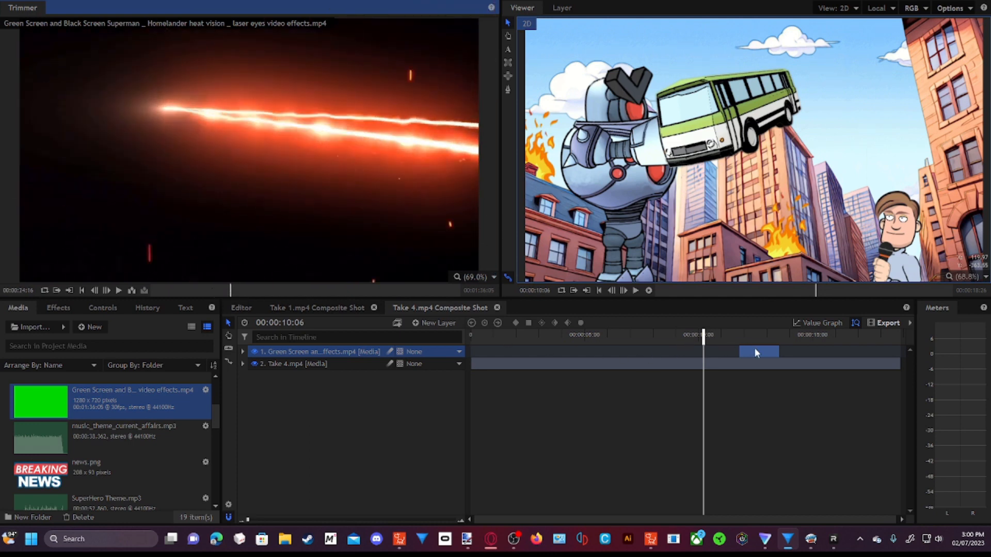
pyautogui.moveTo(703, 334); pyautogui.dragTo(740, 334)
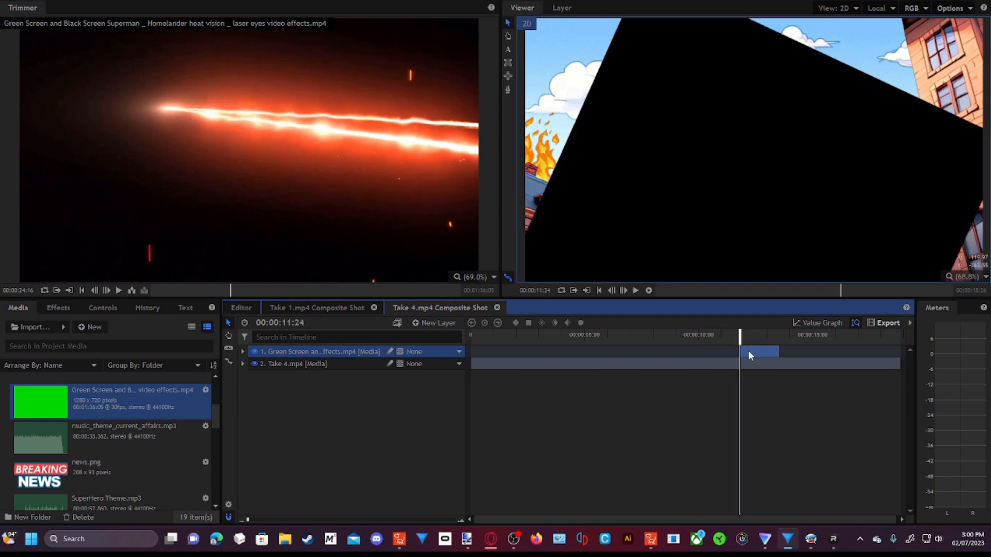
pyautogui.rightClick(749, 351)
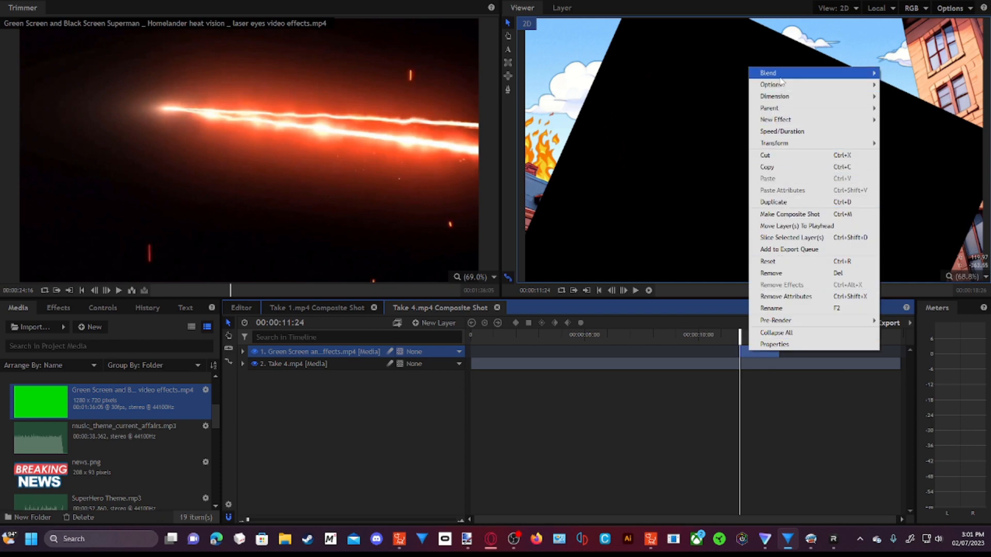
pyautogui.moveTo(780, 78)
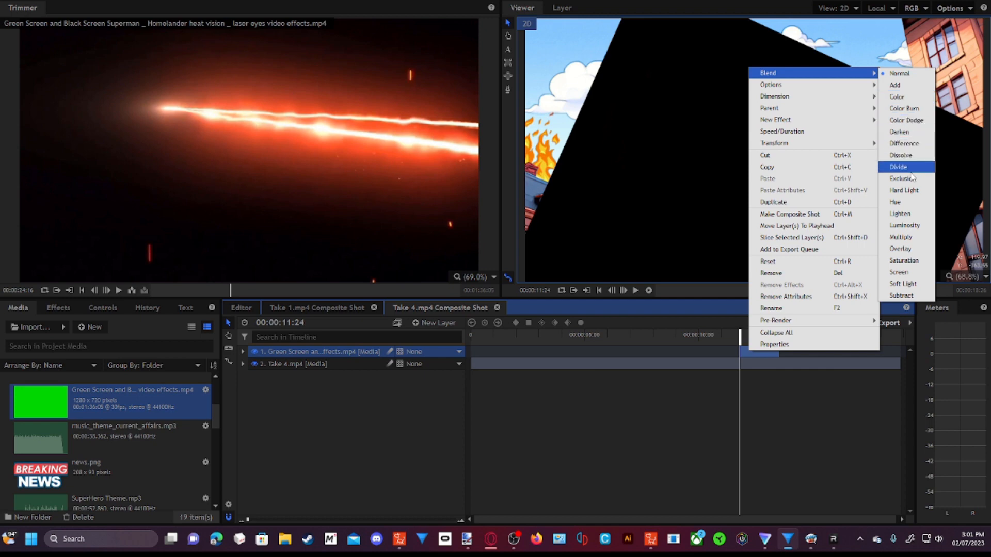
pyautogui.click(898, 273)
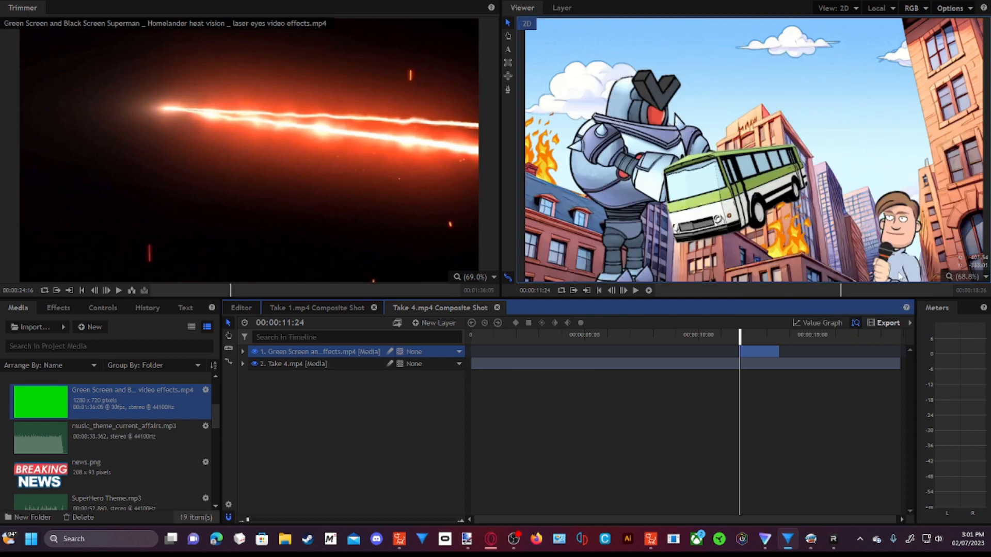
pyautogui.moveTo(740, 336); pyautogui.dragTo(777, 326)
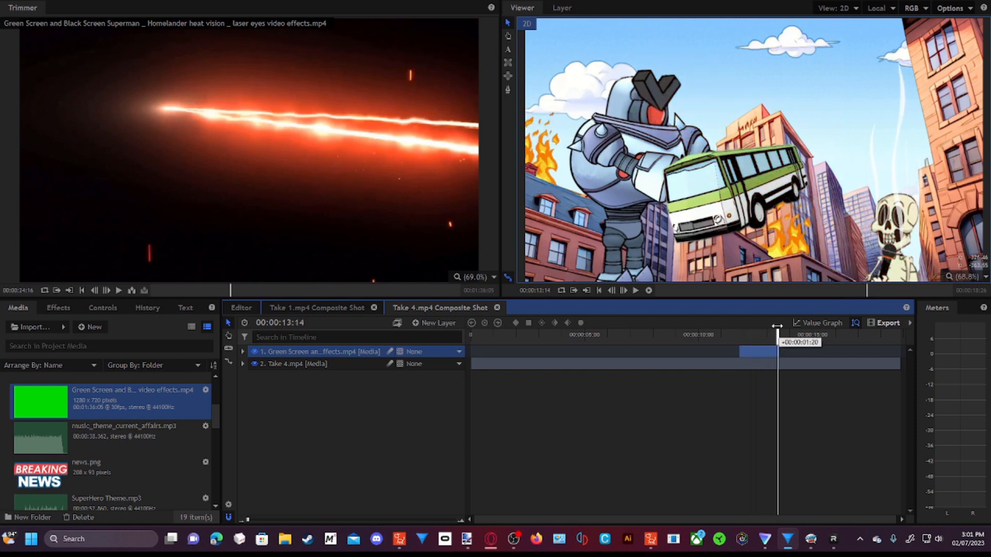